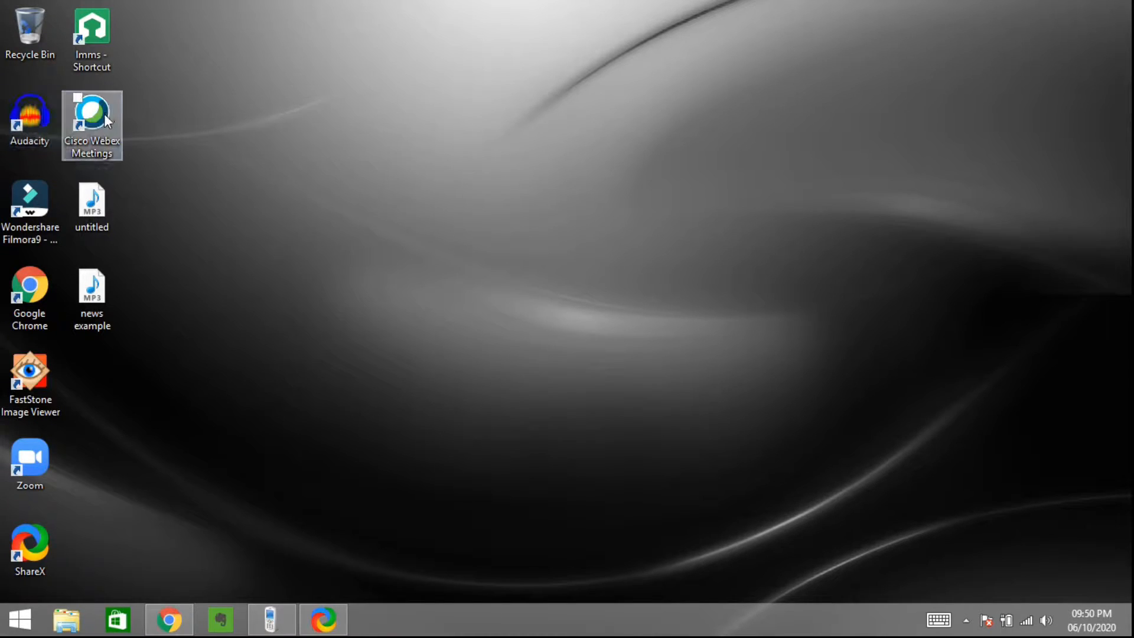
Step: Switch to Chrome and review the Windows download page on the Audacity website, including its installer links and system requirements
{"action": "left_click", "coordinate": [169, 619]}
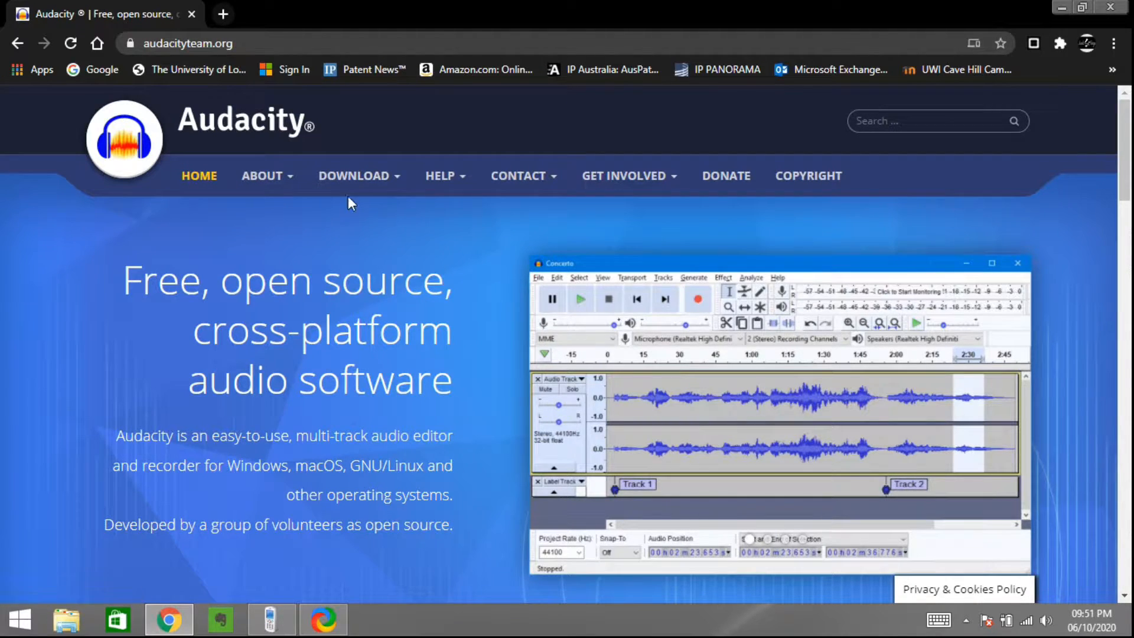
{"action": "mouse_move", "coordinate": [362, 186]}
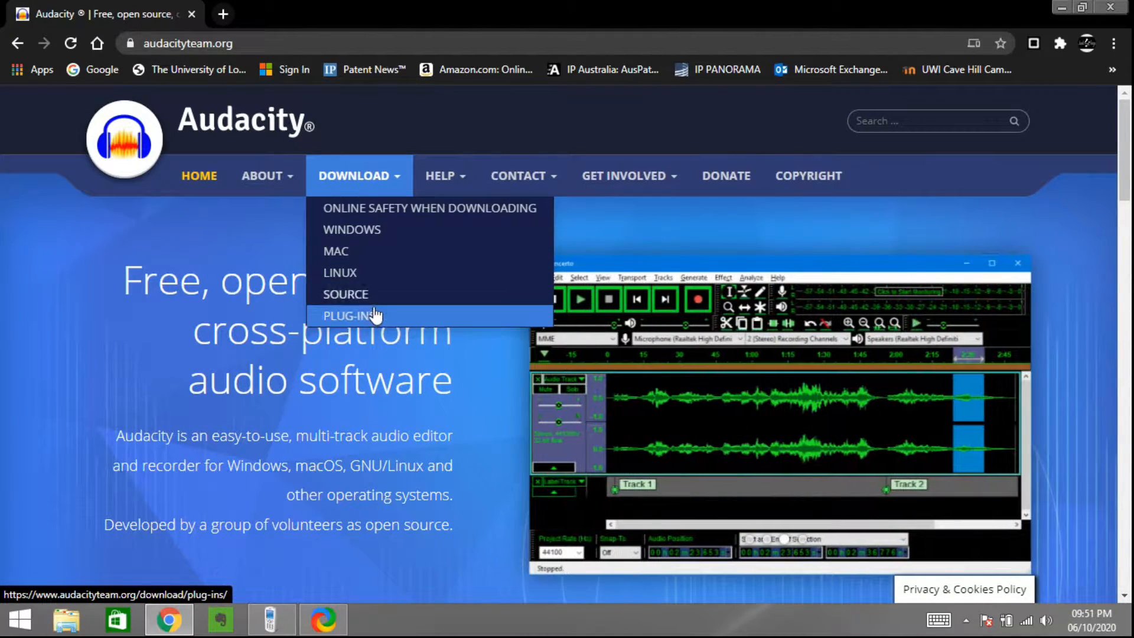
{"action": "left_click", "coordinate": [366, 231]}
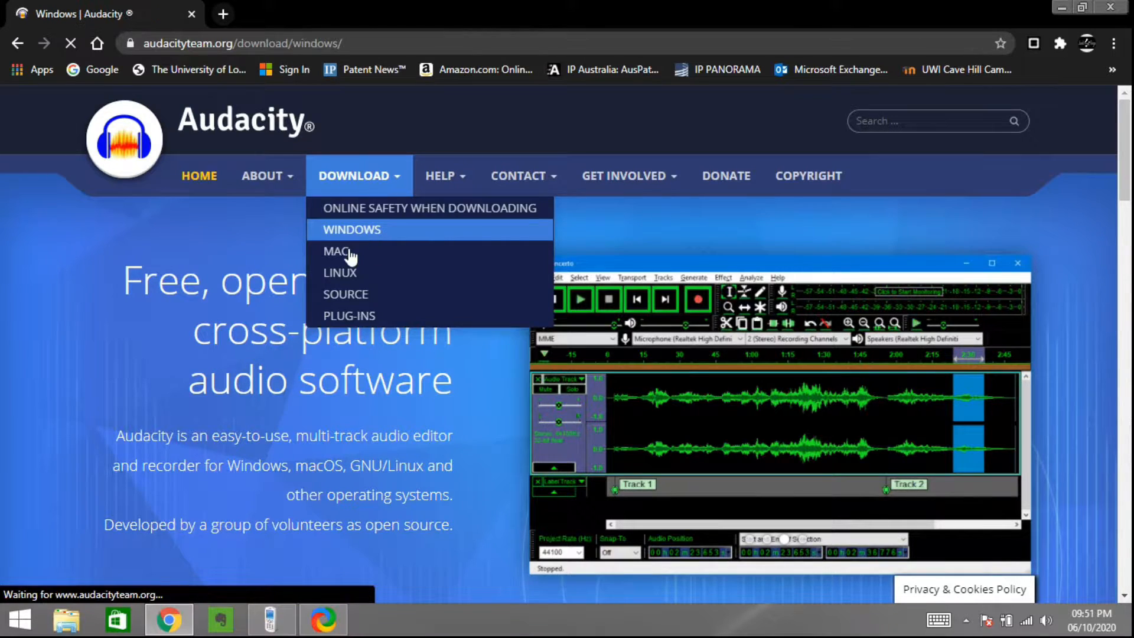
{"action": "scroll", "coordinate": [355, 245], "scroll_direction": "down", "scroll_amount": 4}
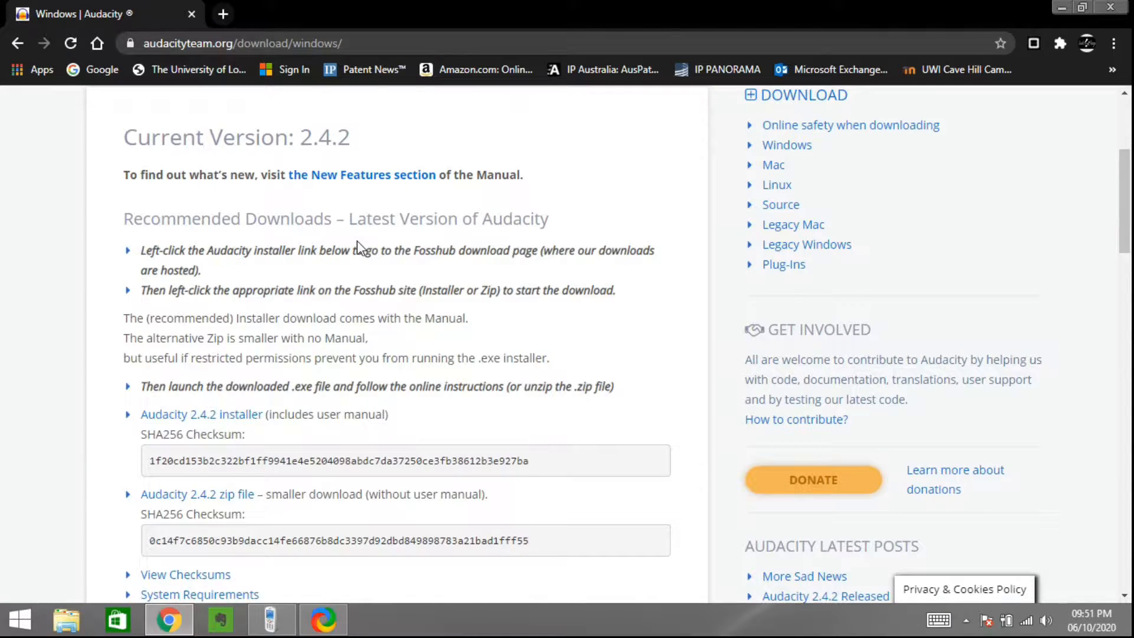
{"action": "scroll", "coordinate": [357, 240], "scroll_direction": "down", "scroll_amount": 1}
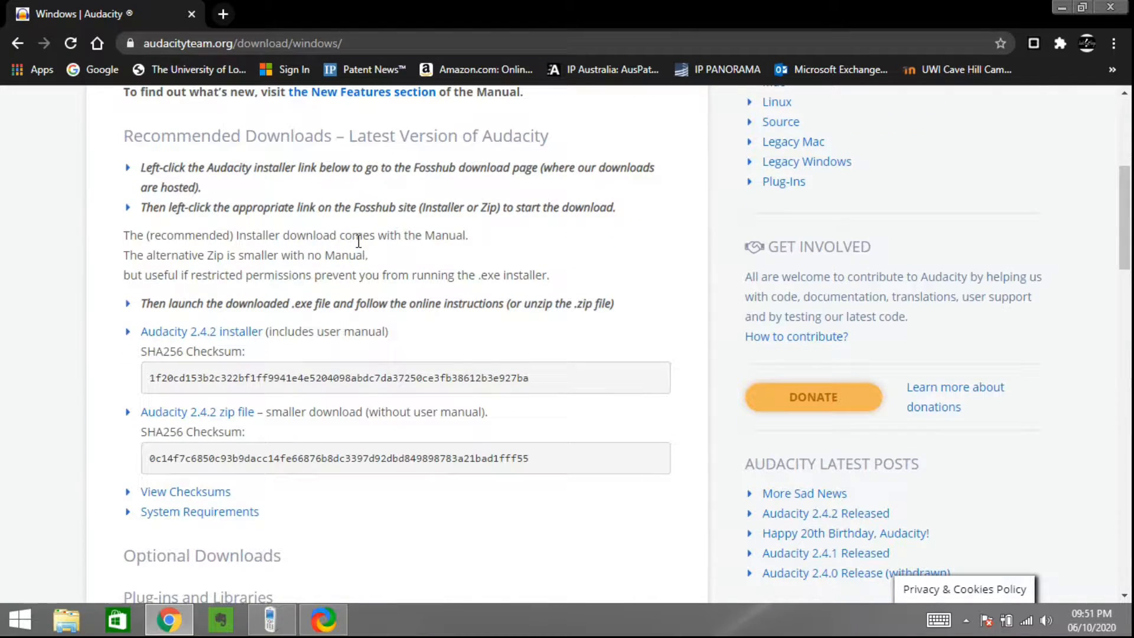
{"action": "scroll", "coordinate": [359, 241], "scroll_direction": "down", "scroll_amount": 5}
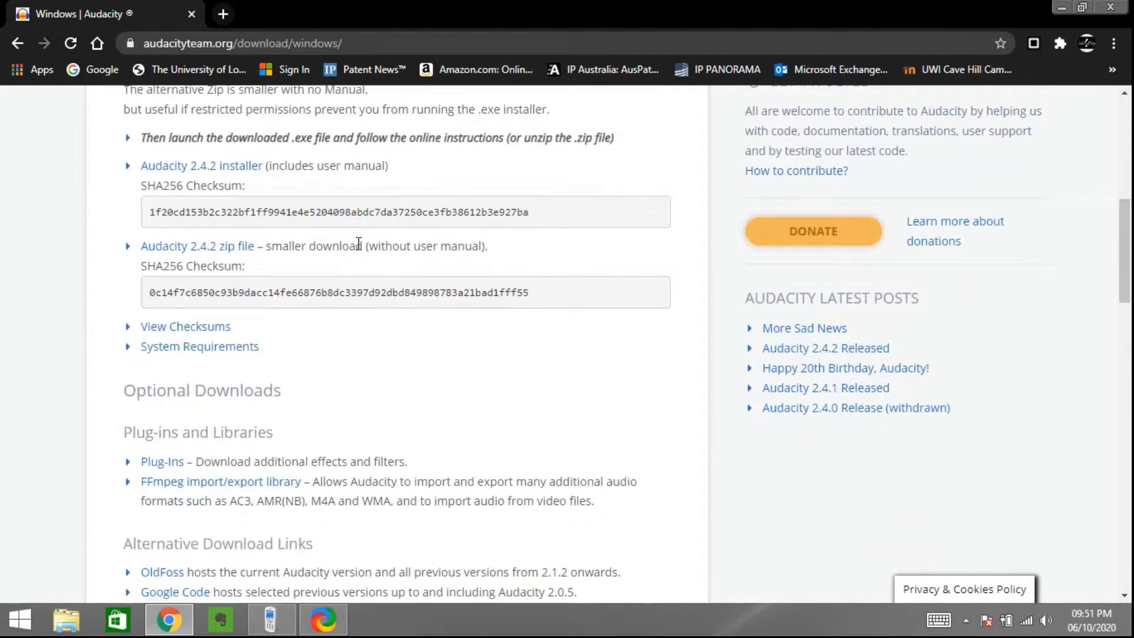
{"action": "scroll", "coordinate": [357, 243], "scroll_direction": "down", "scroll_amount": 3}
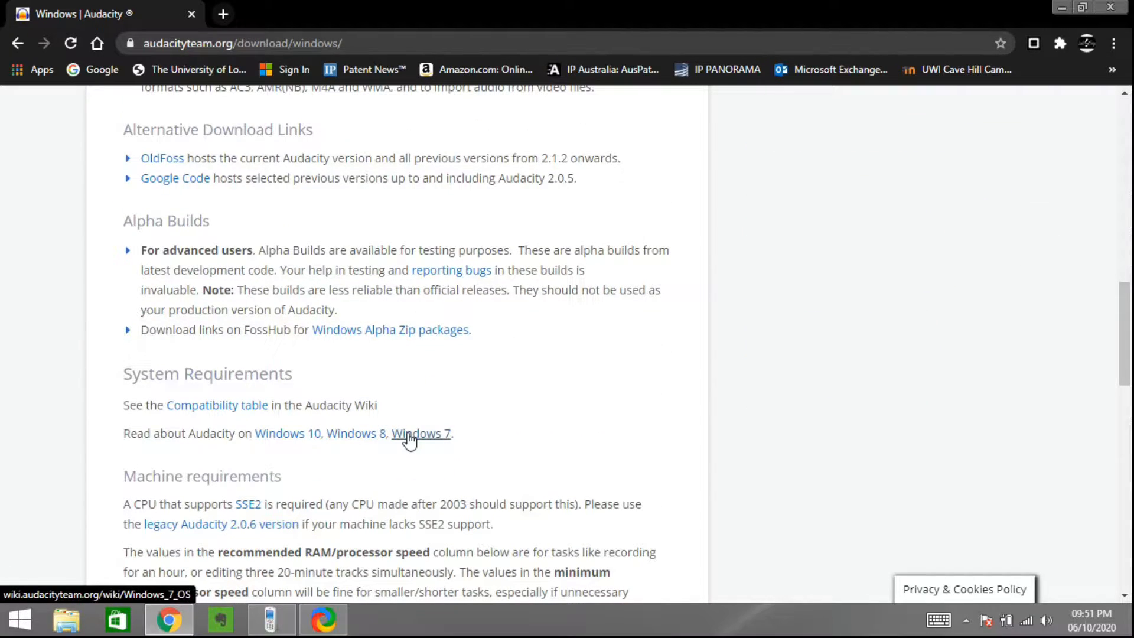
{"action": "scroll", "coordinate": [423, 406], "scroll_direction": "up", "scroll_amount": 10}
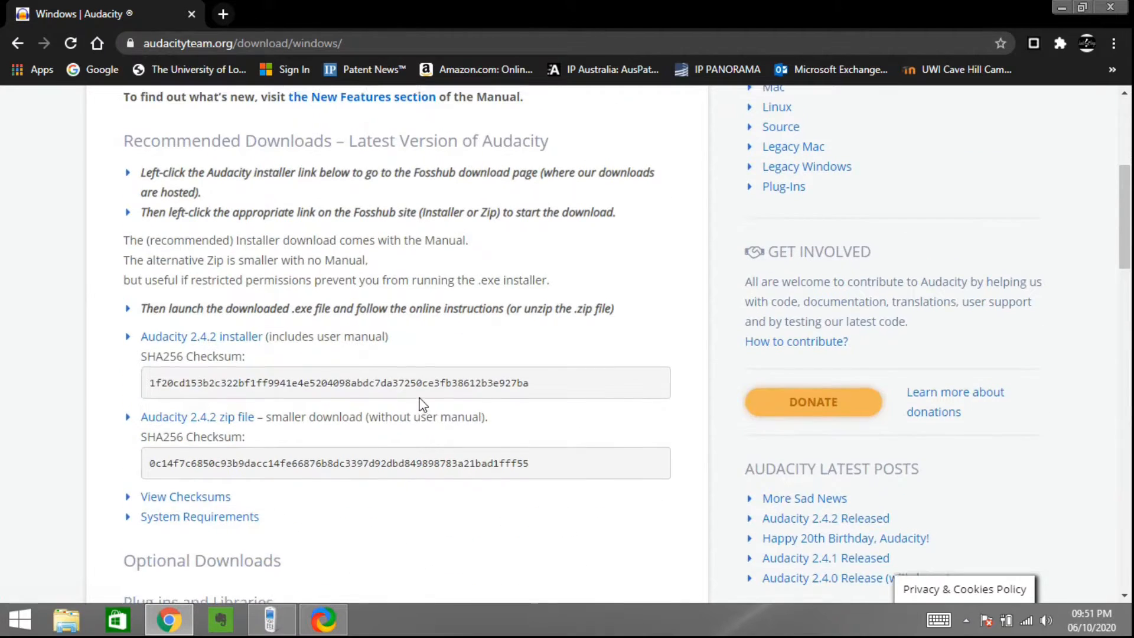
{"action": "scroll", "coordinate": [423, 405], "scroll_direction": "down", "scroll_amount": 1}
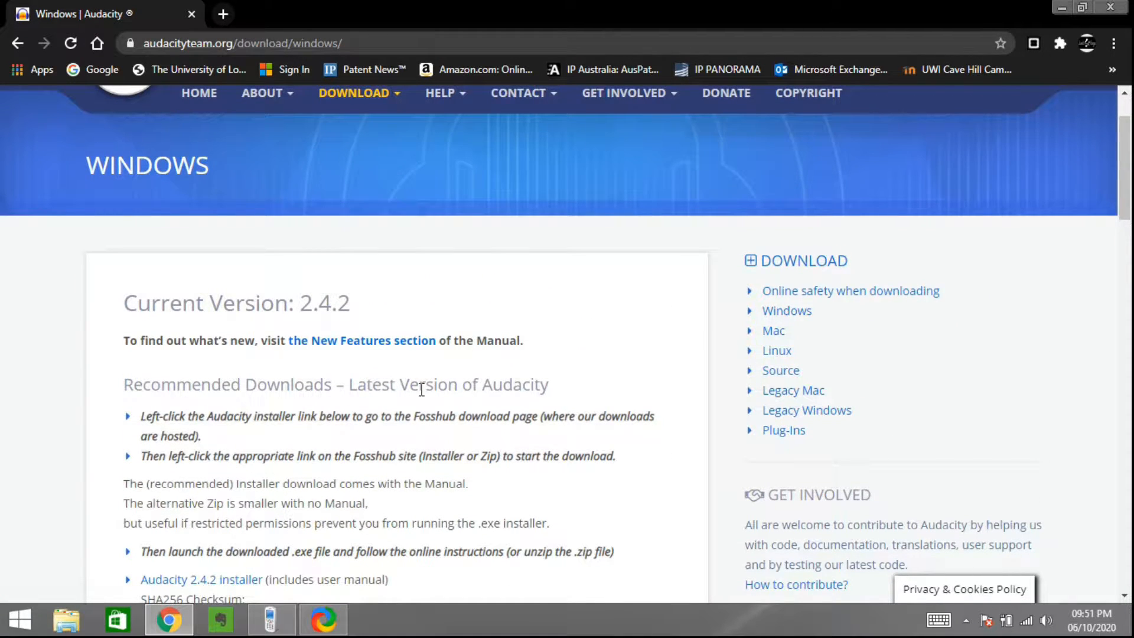
{"action": "scroll", "coordinate": [422, 389], "scroll_direction": "down", "scroll_amount": 4}
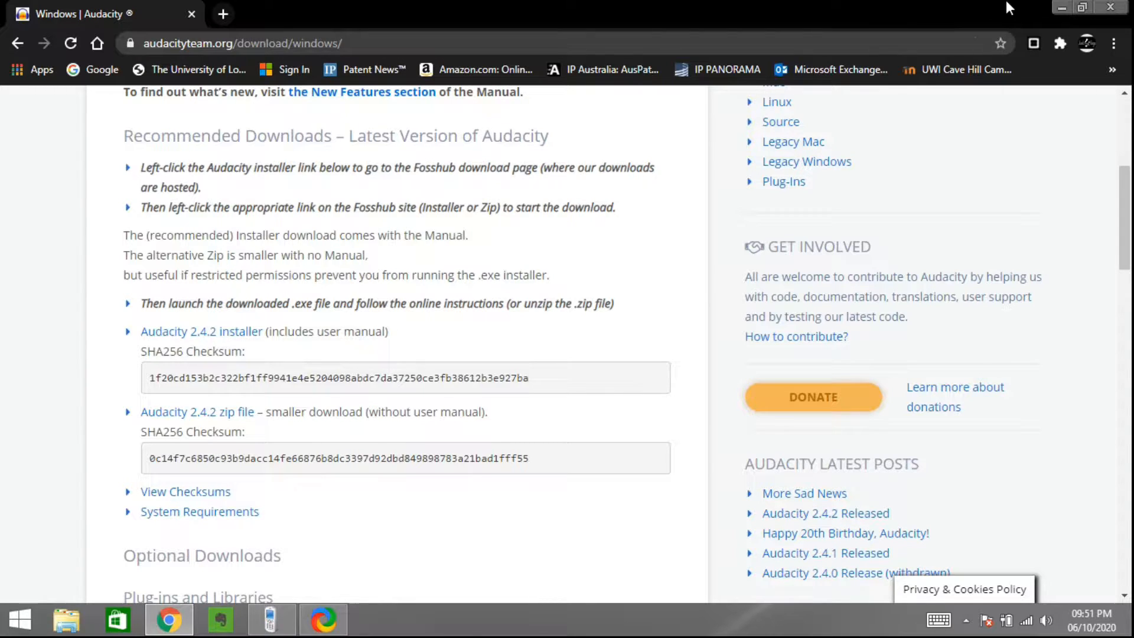
Step: Minimize the browser, launch Audacity from the desktop and dismiss its welcome message
{"action": "left_click", "coordinate": [1063, 7]}
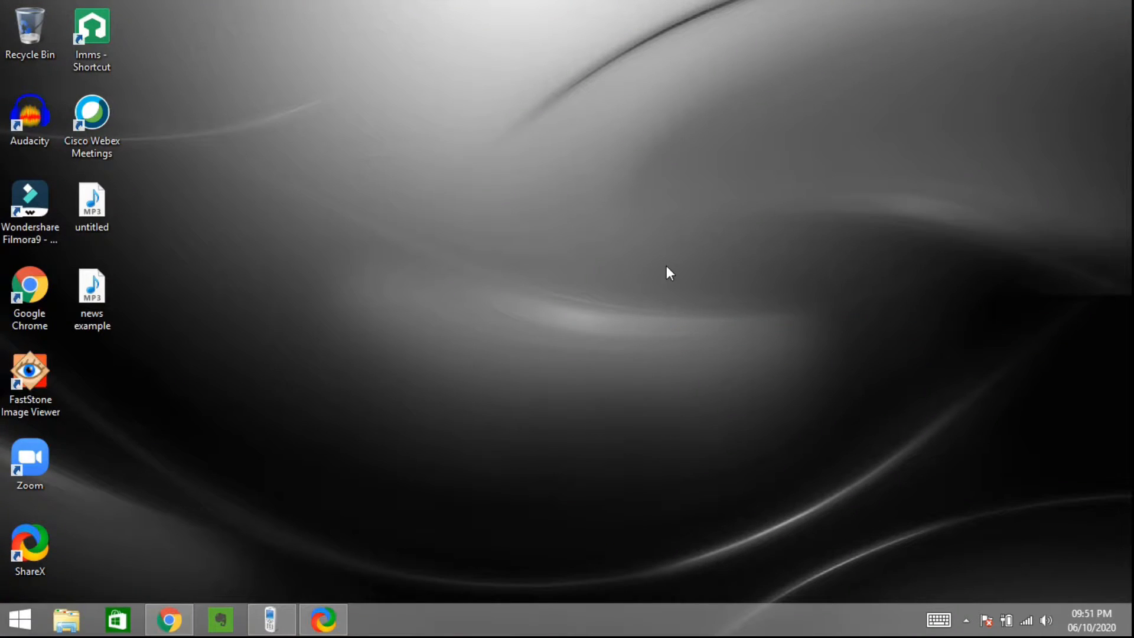
{"action": "double_click", "coordinate": [41, 133]}
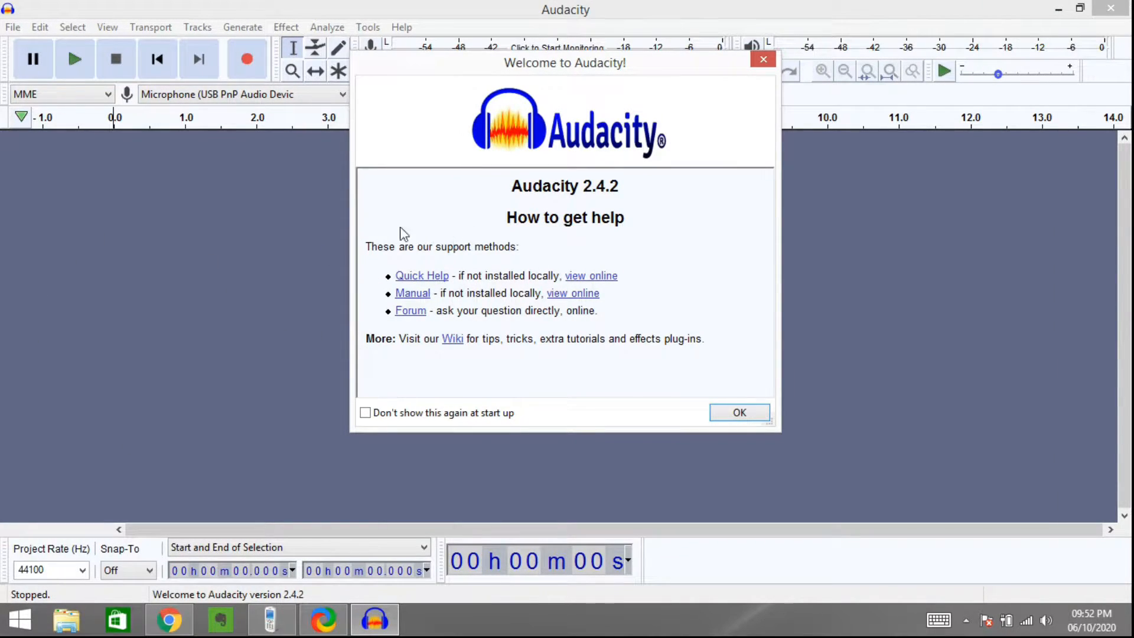
{"action": "left_click", "coordinate": [724, 413]}
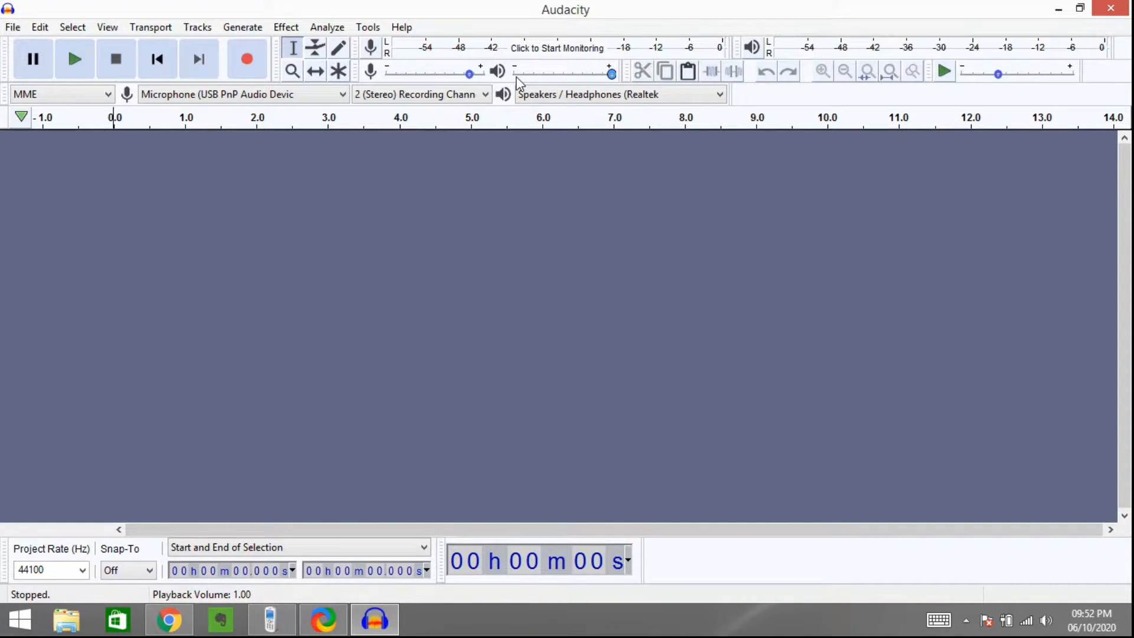
{"action": "mouse_move", "coordinate": [518, 83]}
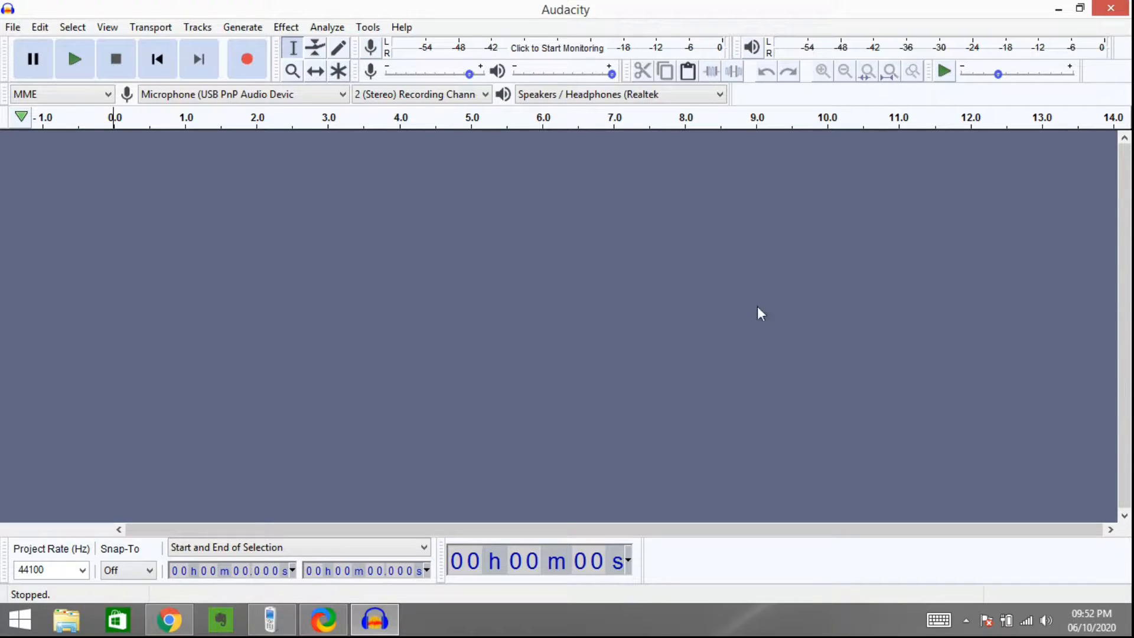
{"action": "left_click", "coordinate": [288, 28]}
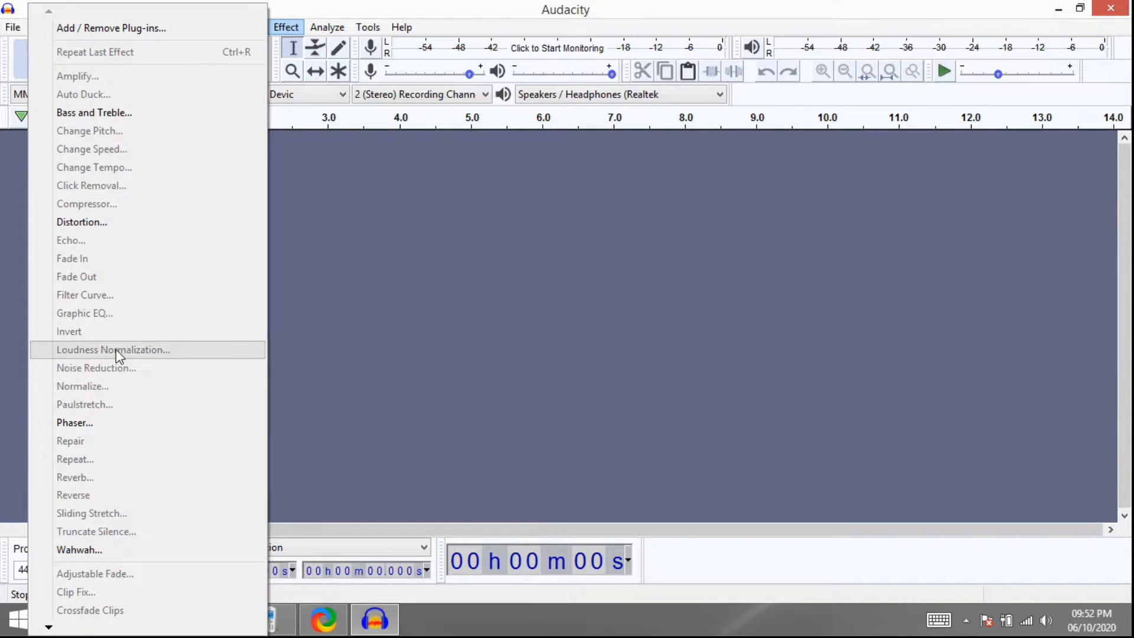
{"action": "left_click", "coordinate": [742, 151]}
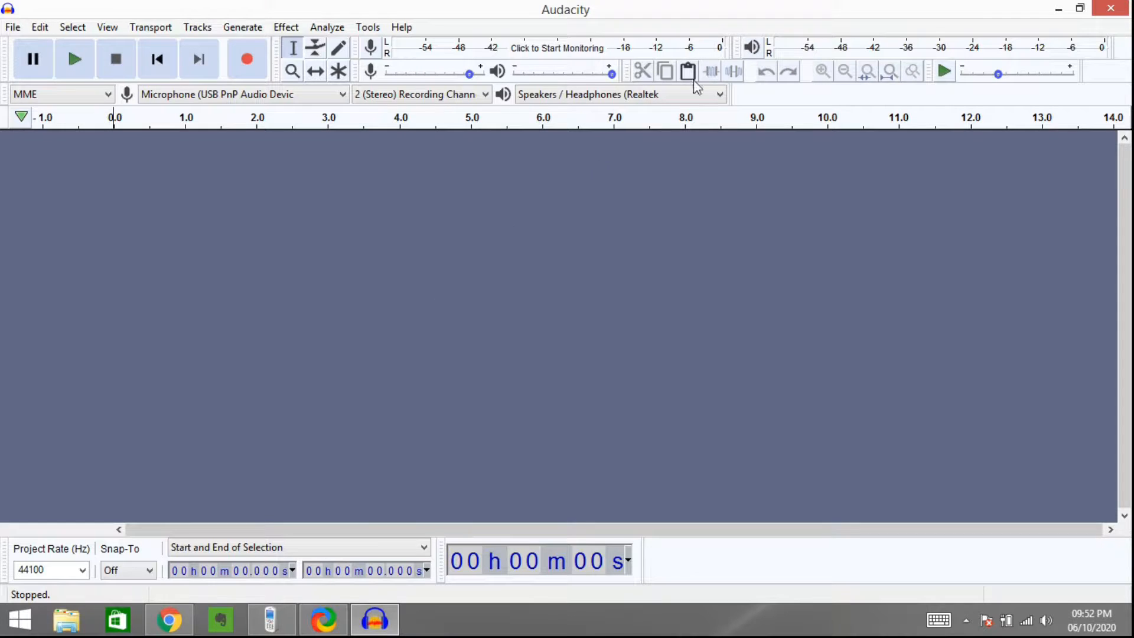
Step: Import the "news example" MP3 from the desktop into Audacity and maximize the Audacity window
{"action": "left_click", "coordinate": [1074, 7]}
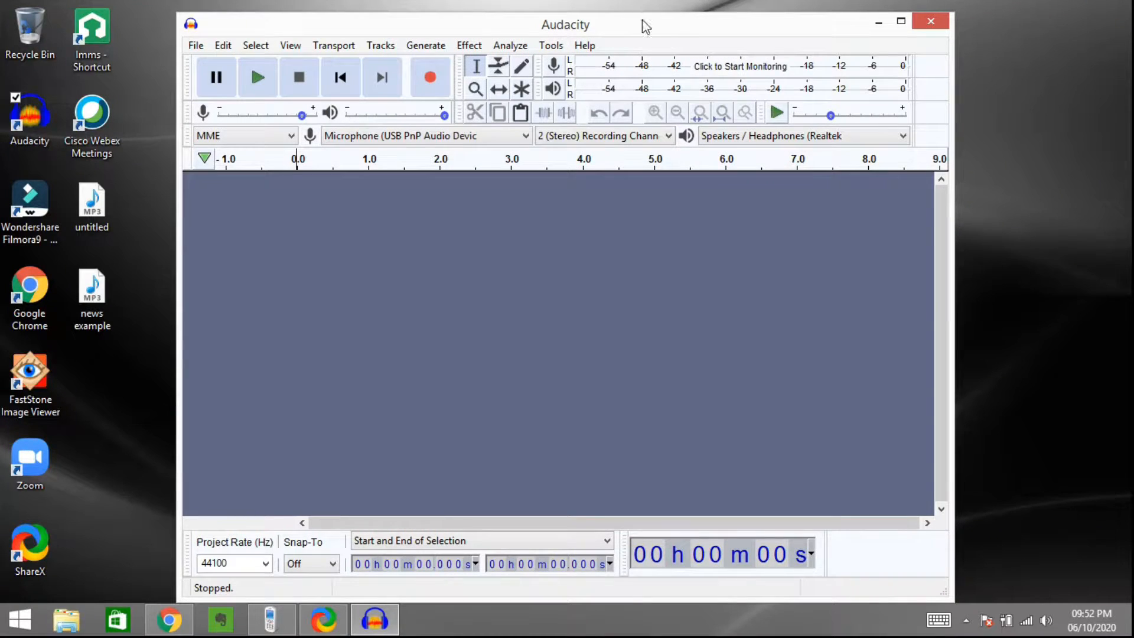
{"action": "left_click_drag", "start_coordinate": [648, 30], "coordinate": [817, 27]}
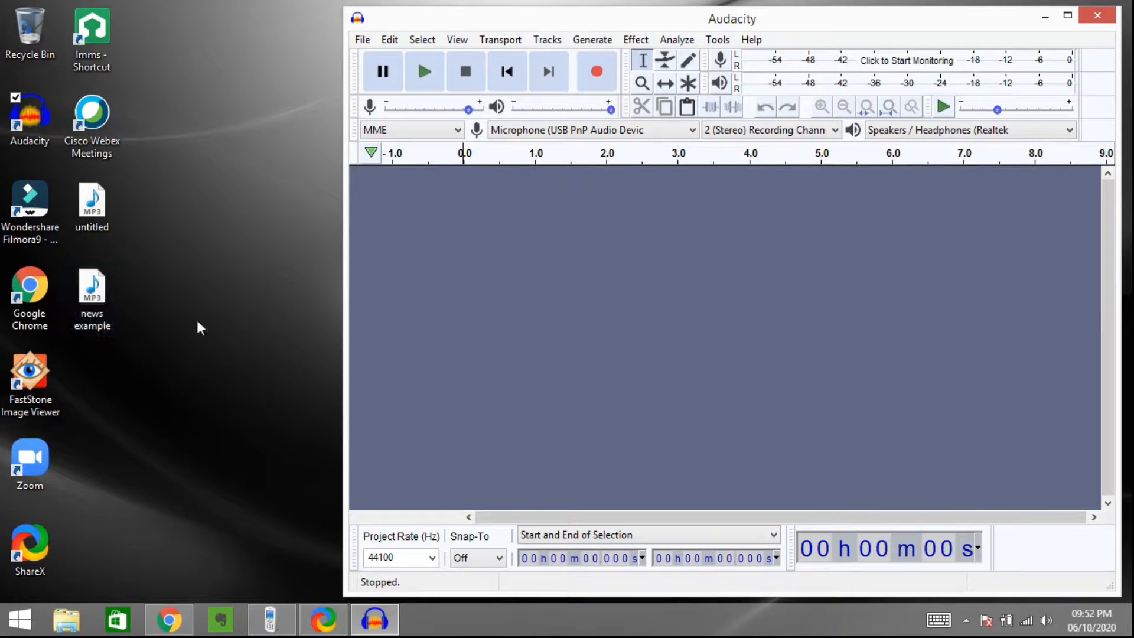
{"action": "left_click", "coordinate": [100, 289]}
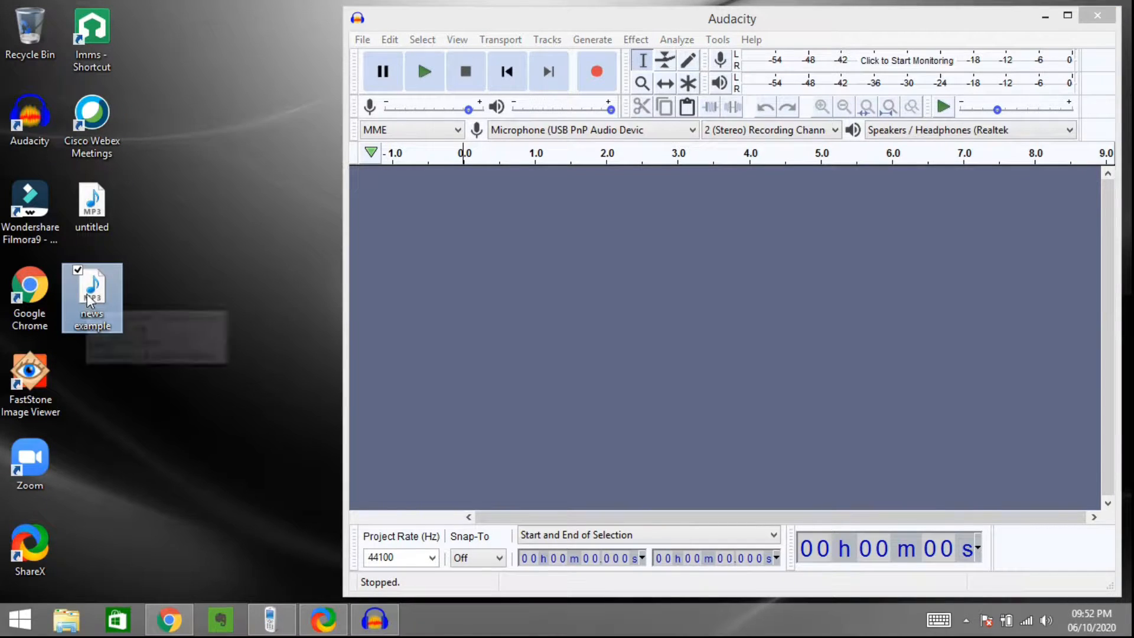
{"action": "left_click_drag", "start_coordinate": [88, 300], "coordinate": [496, 326]}
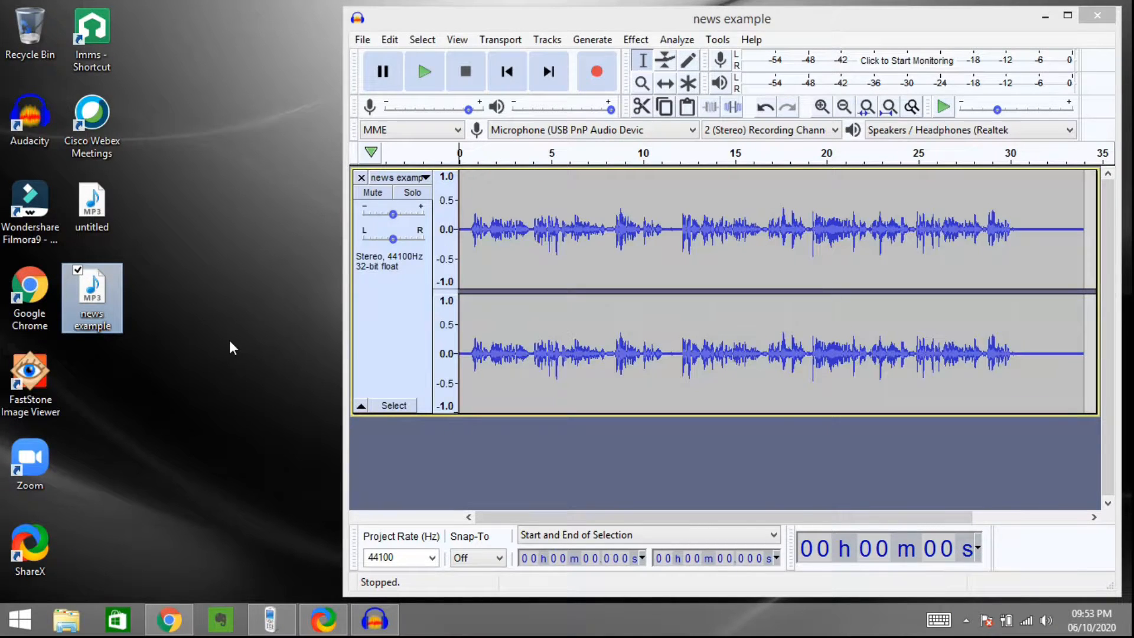
{"action": "double_click", "coordinate": [876, 21]}
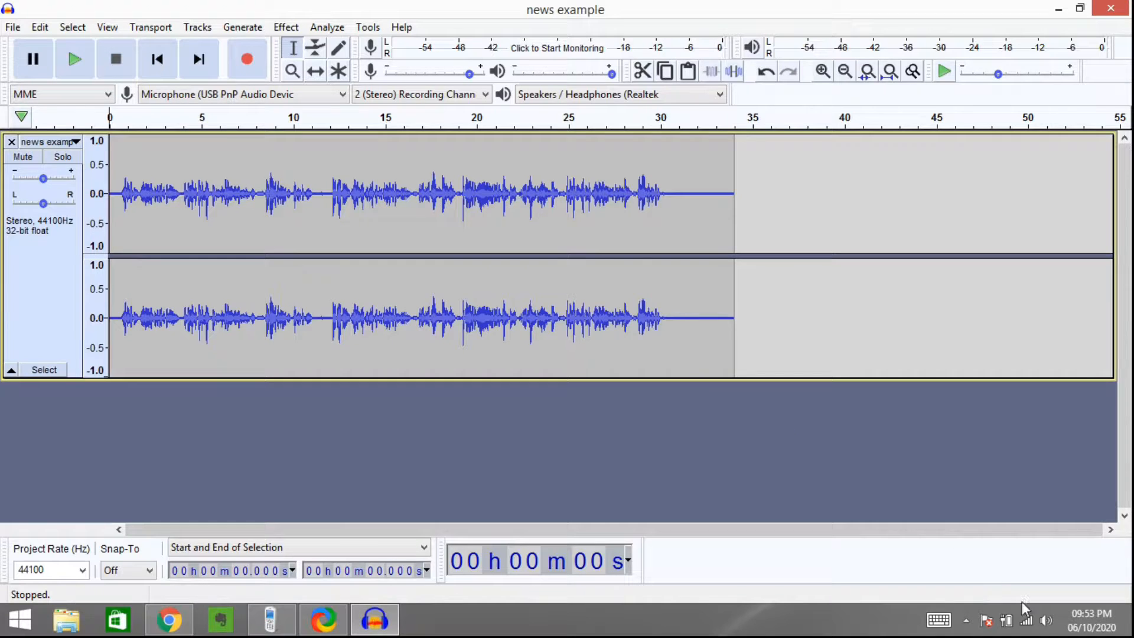
Step: Check the system volume, play the imported news example track from its start, and stop playback
{"action": "left_click", "coordinate": [1047, 620]}
{"action": "left_click", "coordinate": [835, 488]}
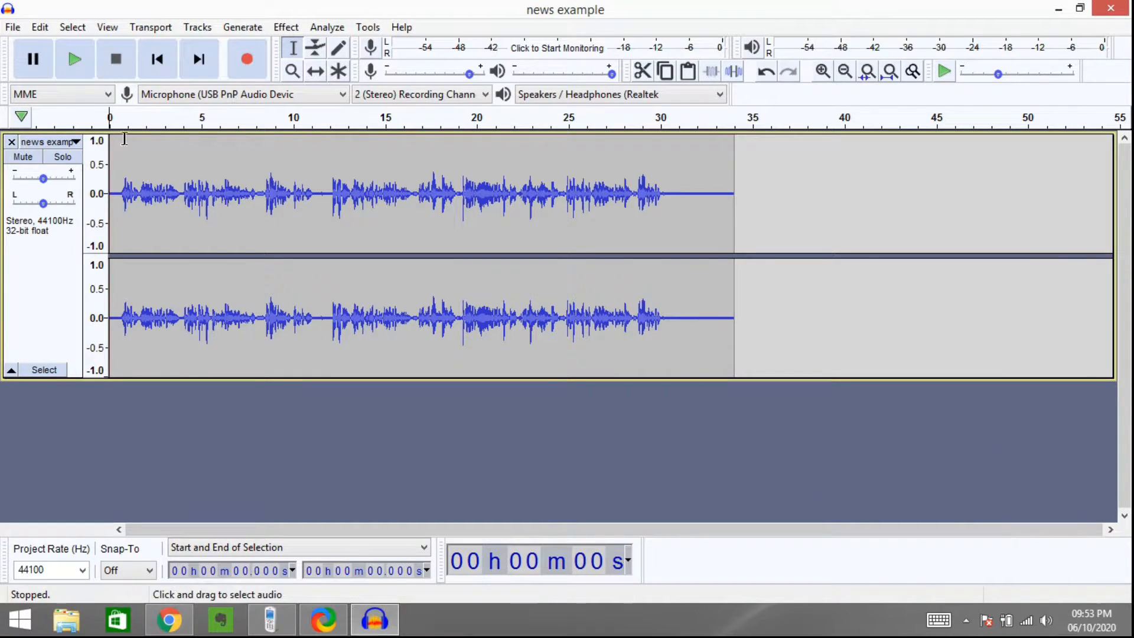
{"action": "left_click", "coordinate": [83, 66]}
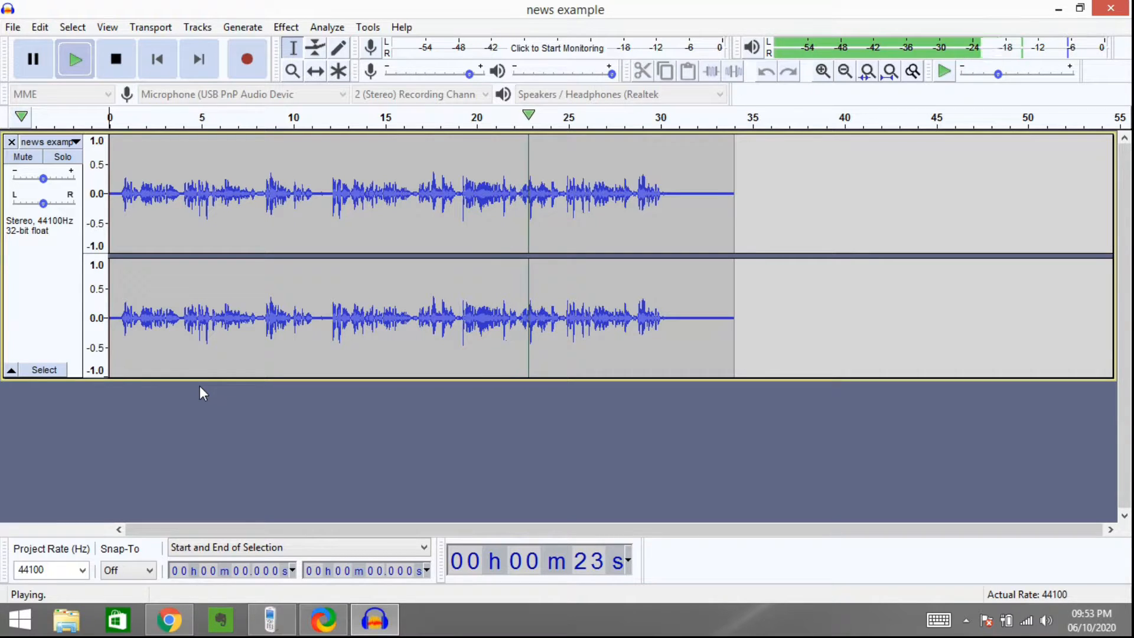
{"action": "left_click", "coordinate": [116, 58]}
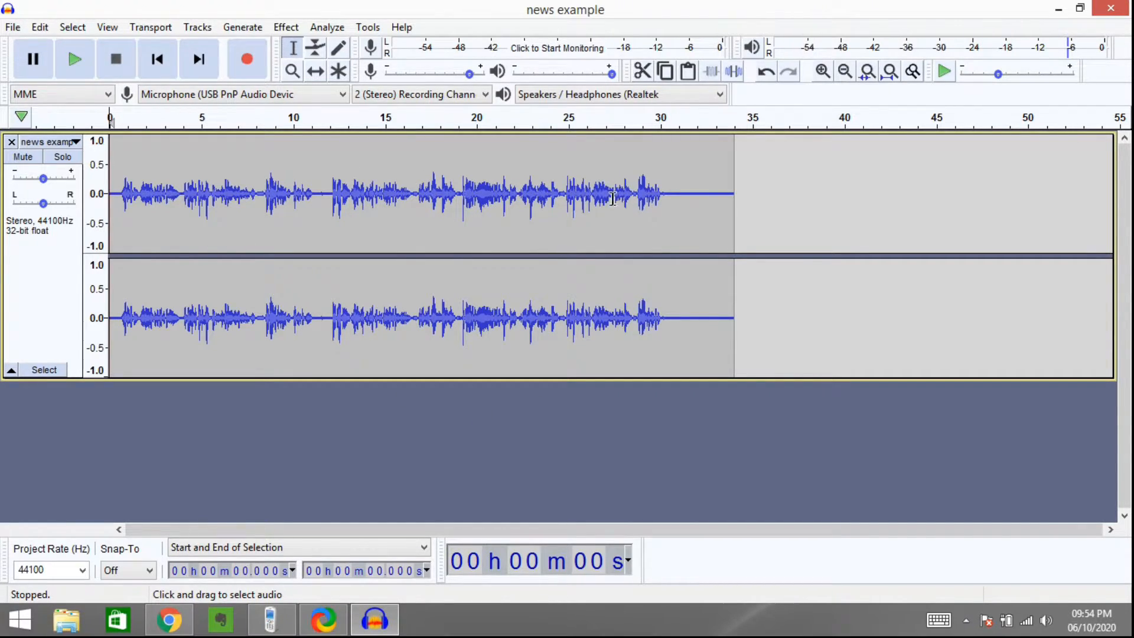
Step: Select the speech-free gap in the track from about 11.03 s to 12.18 s and play it back
{"action": "key", "text": "ctrl"}
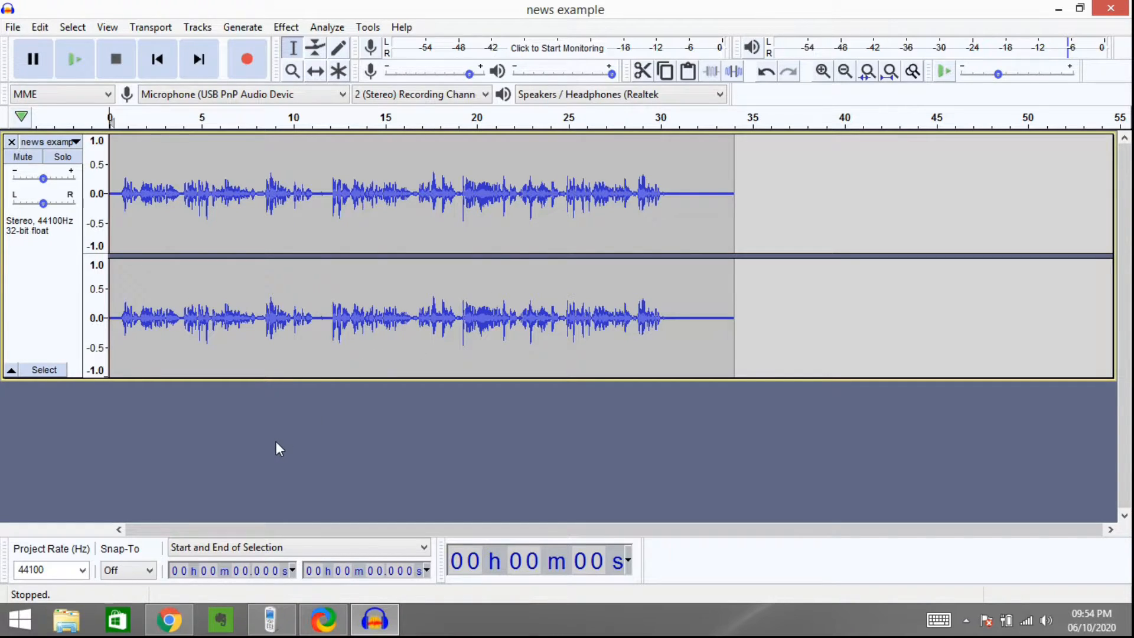
{"action": "scroll", "coordinate": [284, 434], "scroll_direction": "up", "scroll_amount": 1}
{"action": "scroll", "coordinate": [355, 386], "scroll_direction": "up", "scroll_amount": 1}
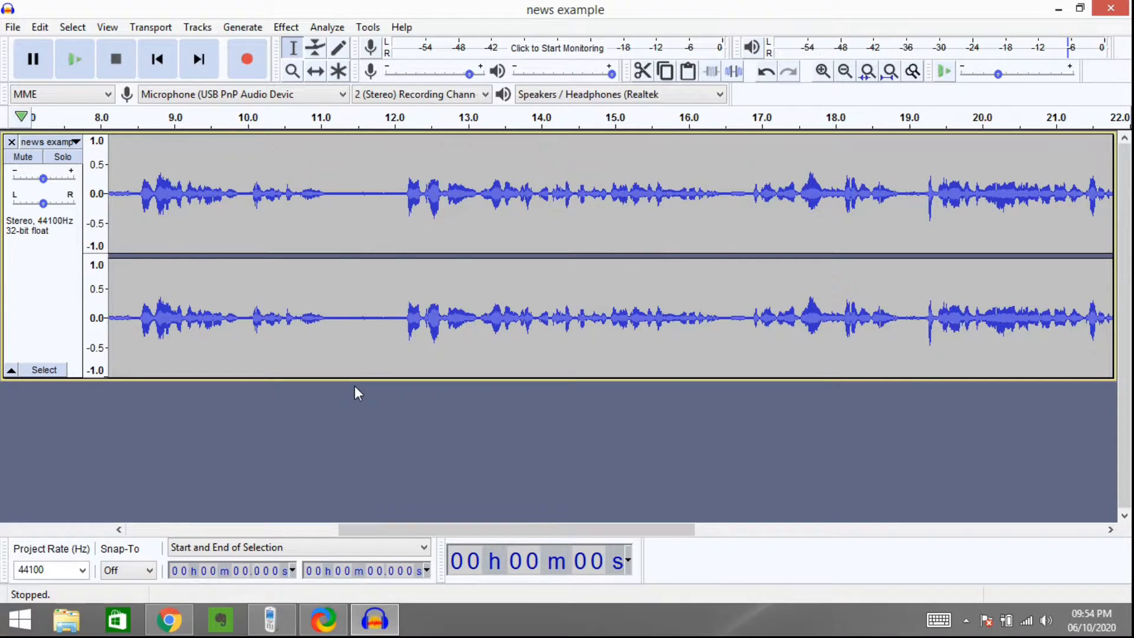
{"action": "scroll", "coordinate": [332, 340], "scroll_direction": "up", "scroll_amount": 1}
{"action": "scroll", "coordinate": [332, 340], "scroll_direction": "up", "scroll_amount": 1}
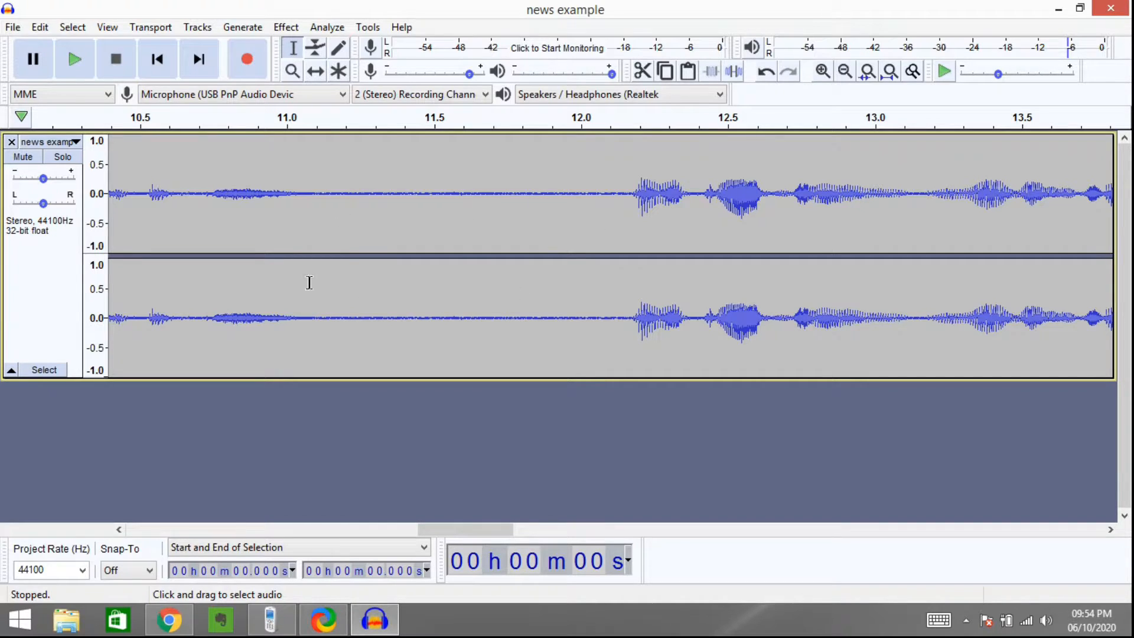
{"action": "left_click_drag", "start_coordinate": [294, 186], "coordinate": [633, 211]}
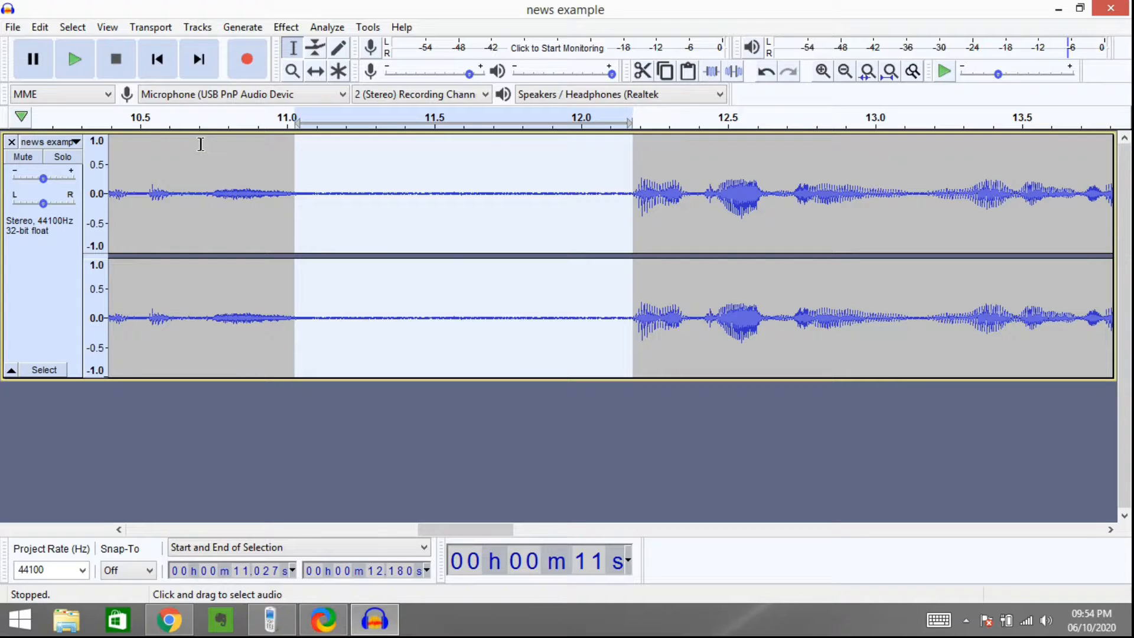
{"action": "left_click", "coordinate": [69, 61]}
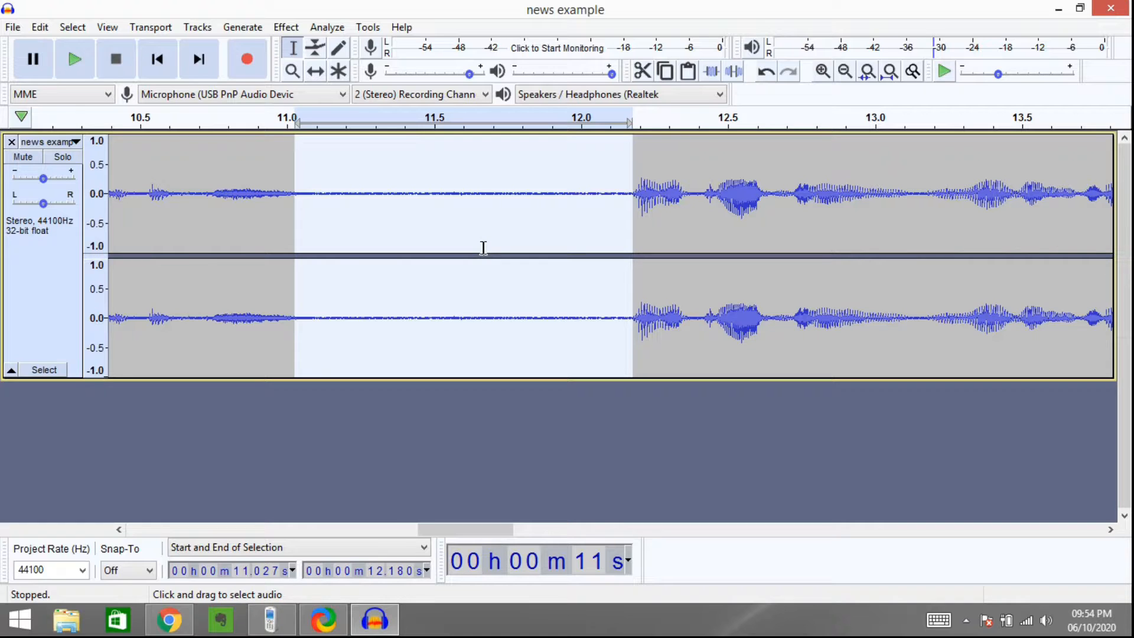
Step: Capture a noise profile from the selected gap with the Noise Reduction effect
{"action": "left_click", "coordinate": [286, 27]}
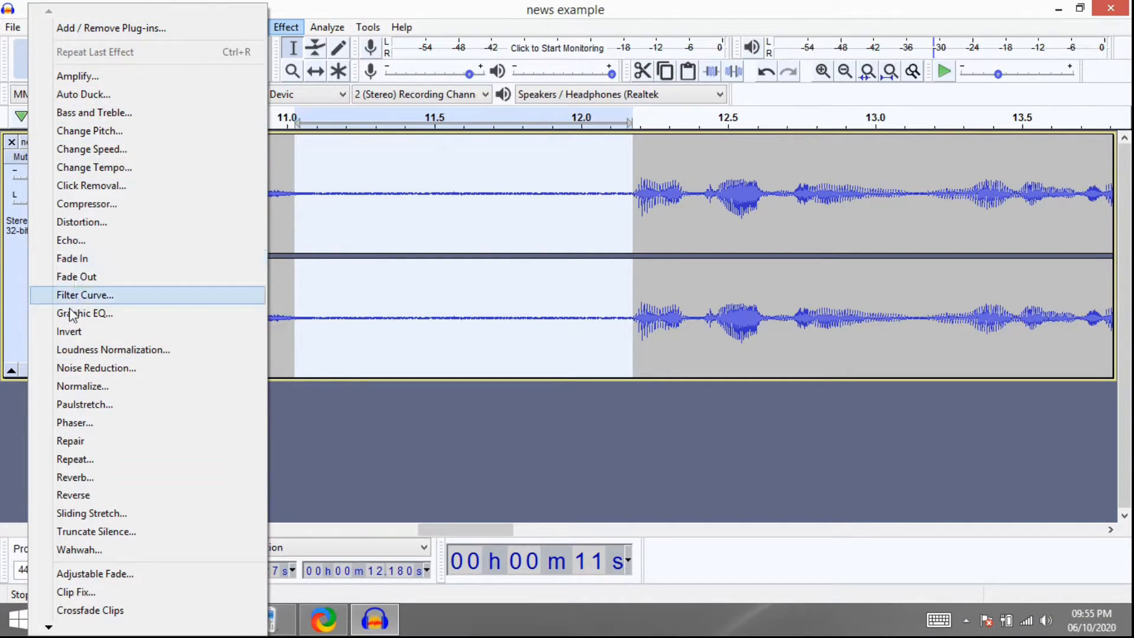
{"action": "left_click", "coordinate": [110, 366]}
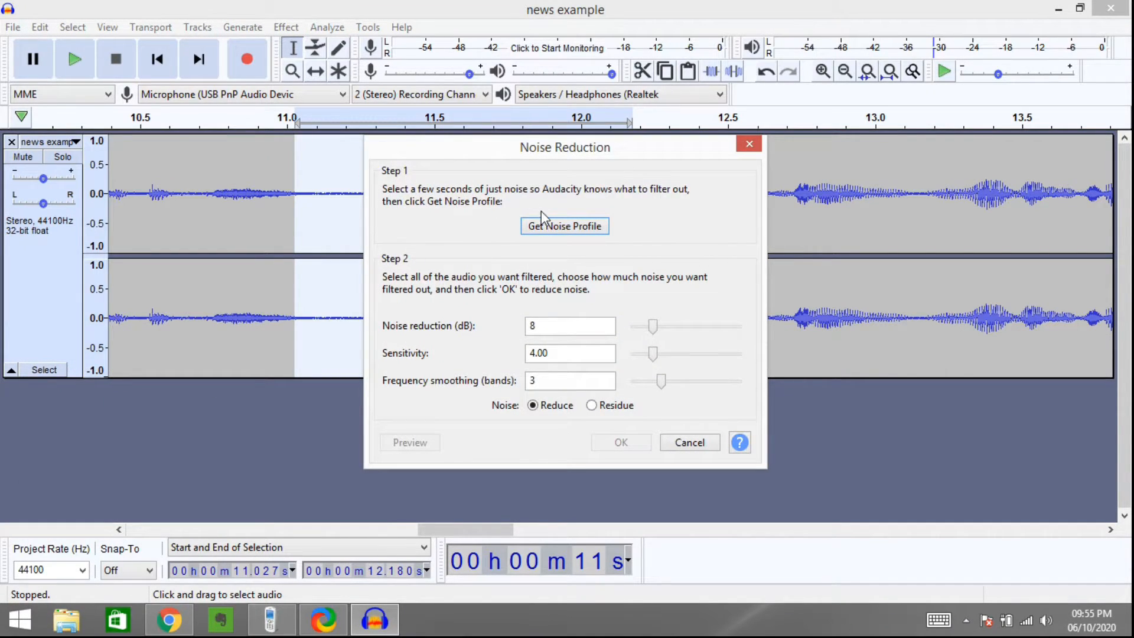
{"action": "left_click", "coordinate": [565, 228]}
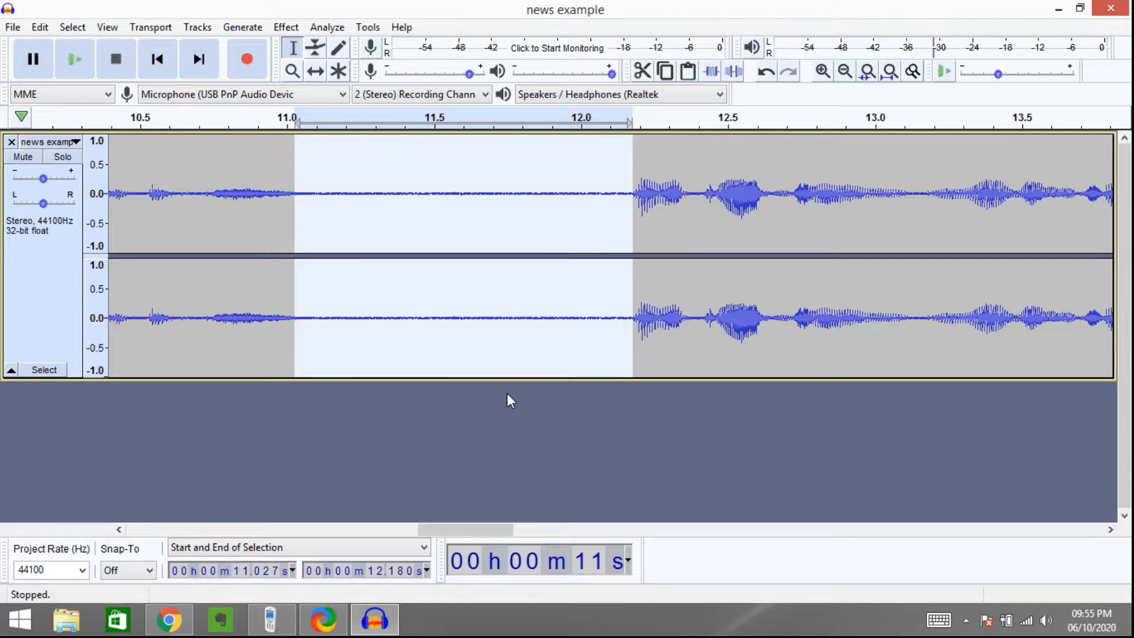
Step: Select the entire news example track and bring its full length into view
{"action": "key", "text": "ctrl+a"}
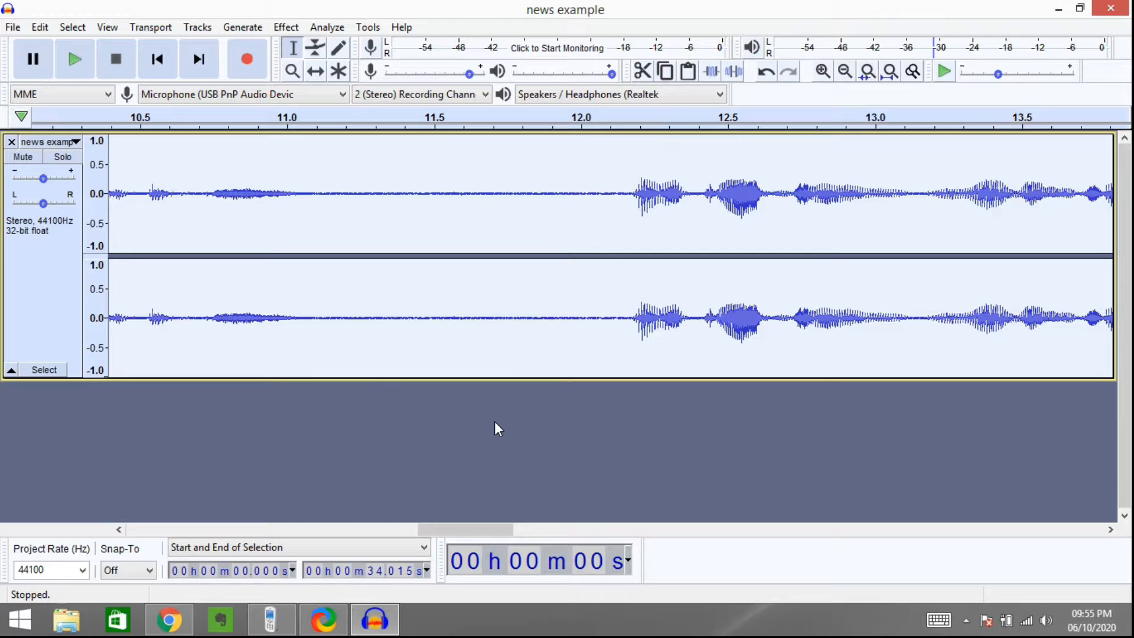
{"action": "key", "text": "ctrl+3"}
{"action": "key", "text": "ctrl+3"}
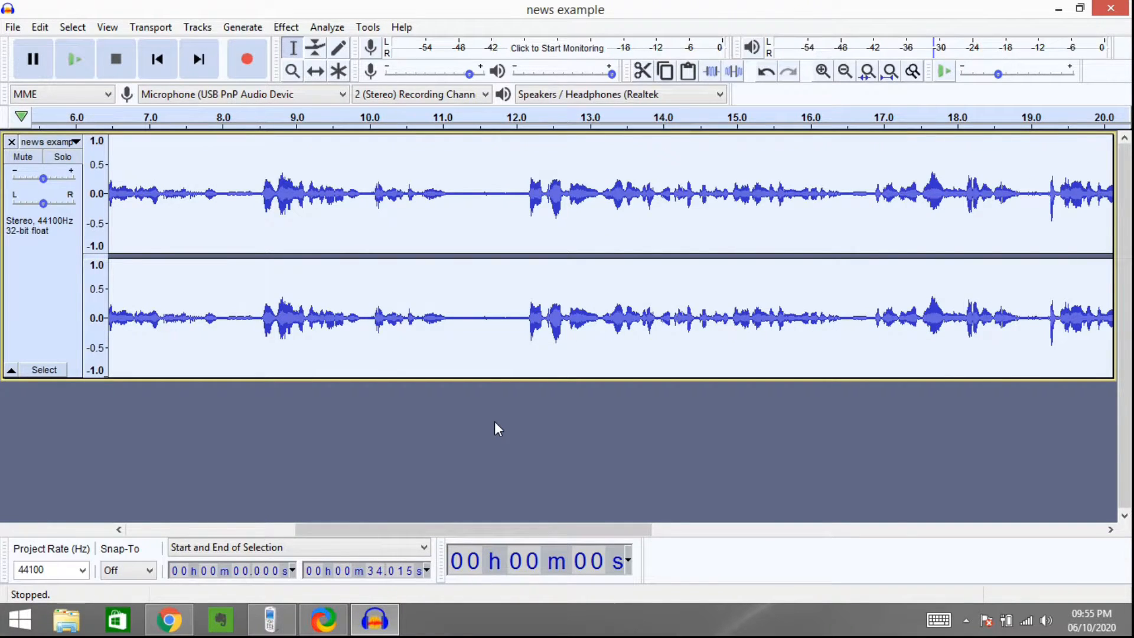
{"action": "key", "text": "ctrl+3"}
{"action": "key", "text": "ctrl+3"}
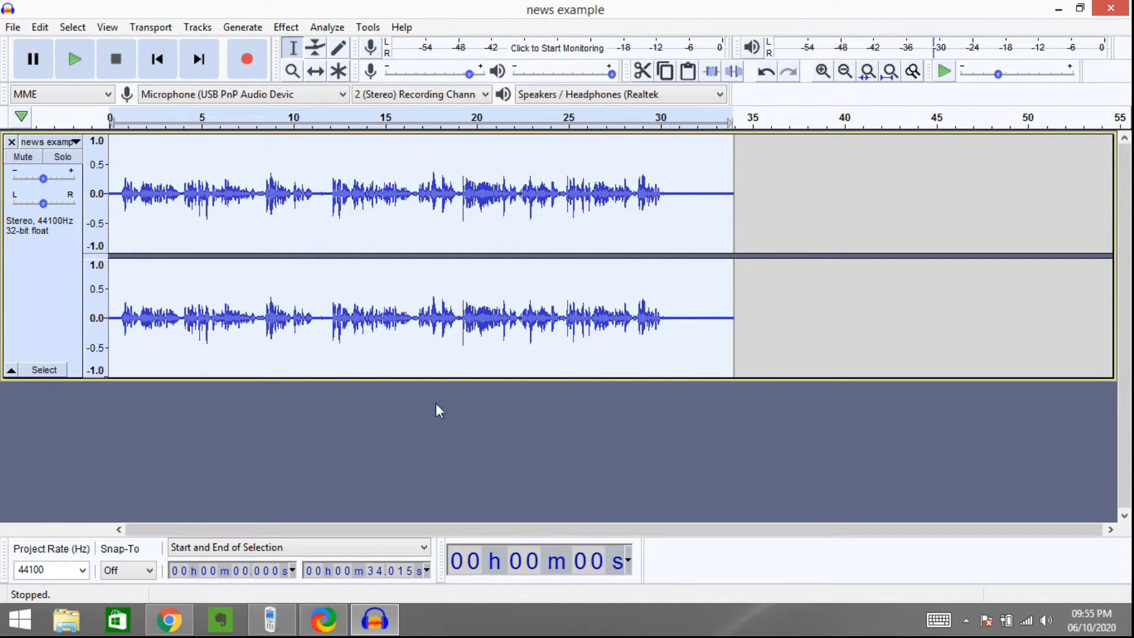
Step: Apply Noise Reduction to the entire track with 8 dB reduction, sensitivity 4.00 and frequency smoothing of 3 bands
{"action": "left_click", "coordinate": [288, 28]}
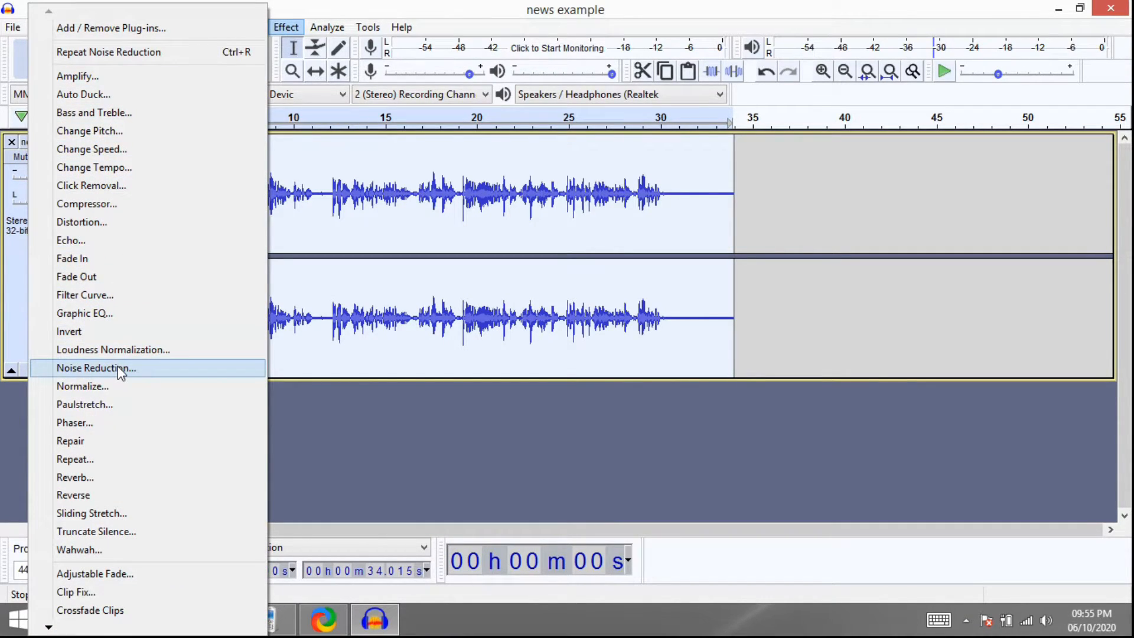
{"action": "left_click", "coordinate": [96, 368]}
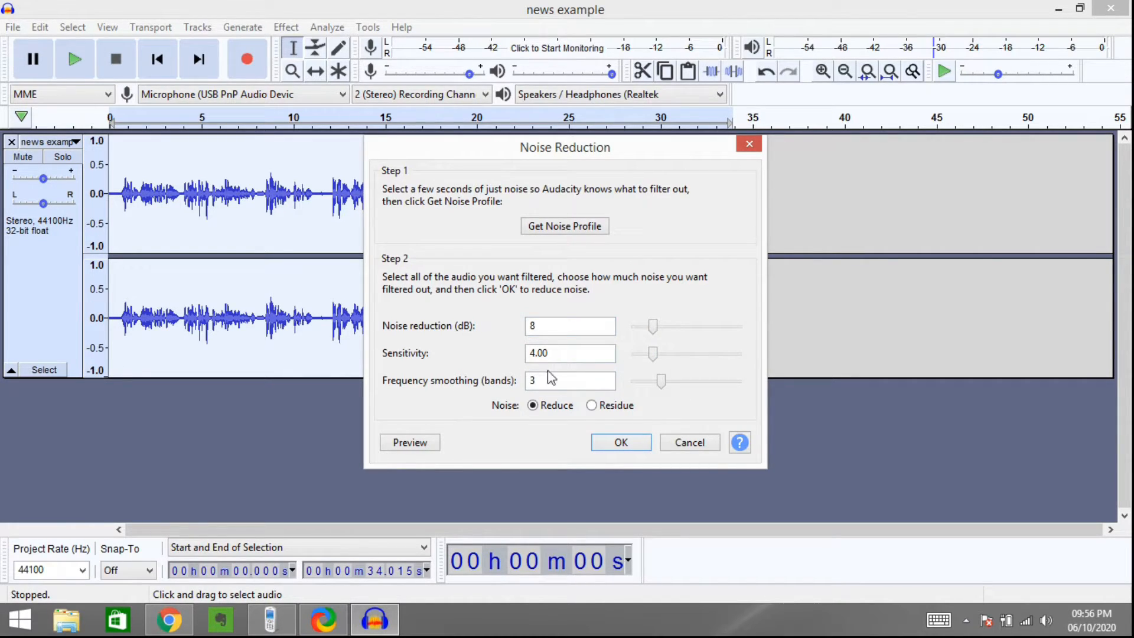
{"action": "left_click", "coordinate": [617, 445]}
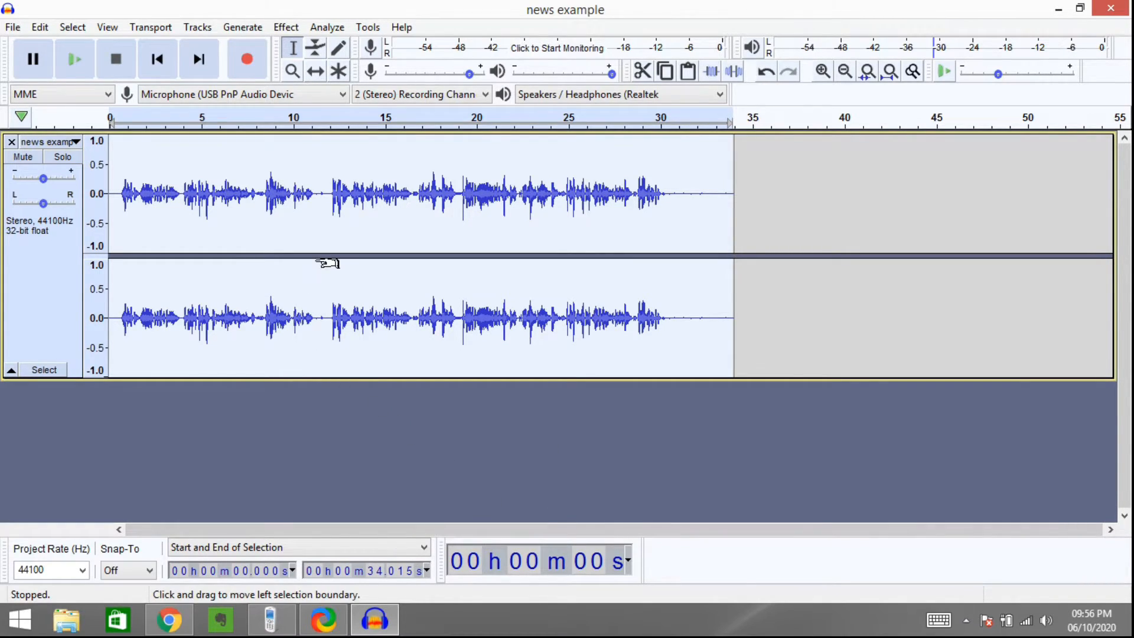
Step: Select the speech-free gap from about 11.10 s to 12.16 s and play it back to check for remaining noise
{"action": "scroll", "coordinate": [322, 262], "scroll_direction": "up", "scroll_amount": 4}
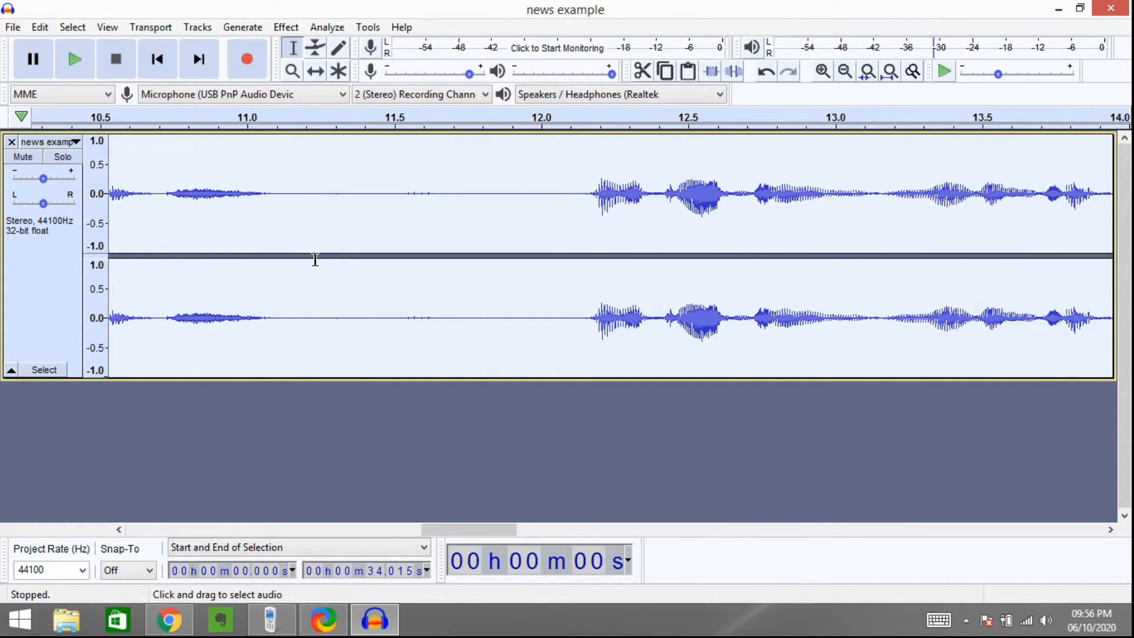
{"action": "left_click", "coordinate": [273, 192]}
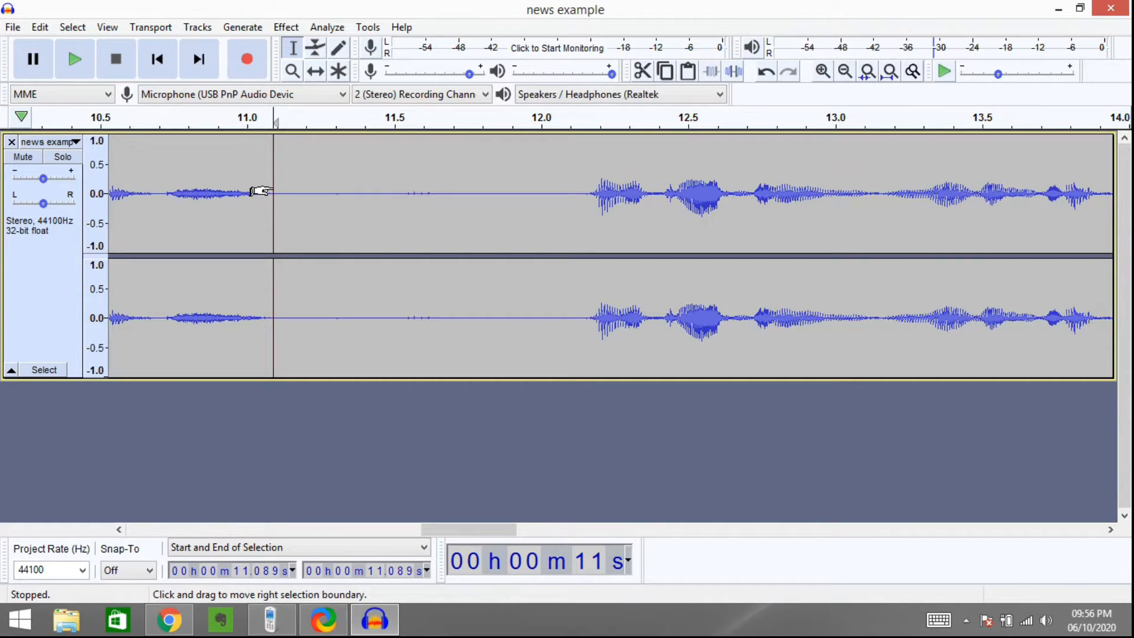
{"action": "left_click_drag", "start_coordinate": [275, 186], "coordinate": [587, 202]}
{"action": "left_click", "coordinate": [86, 57]}
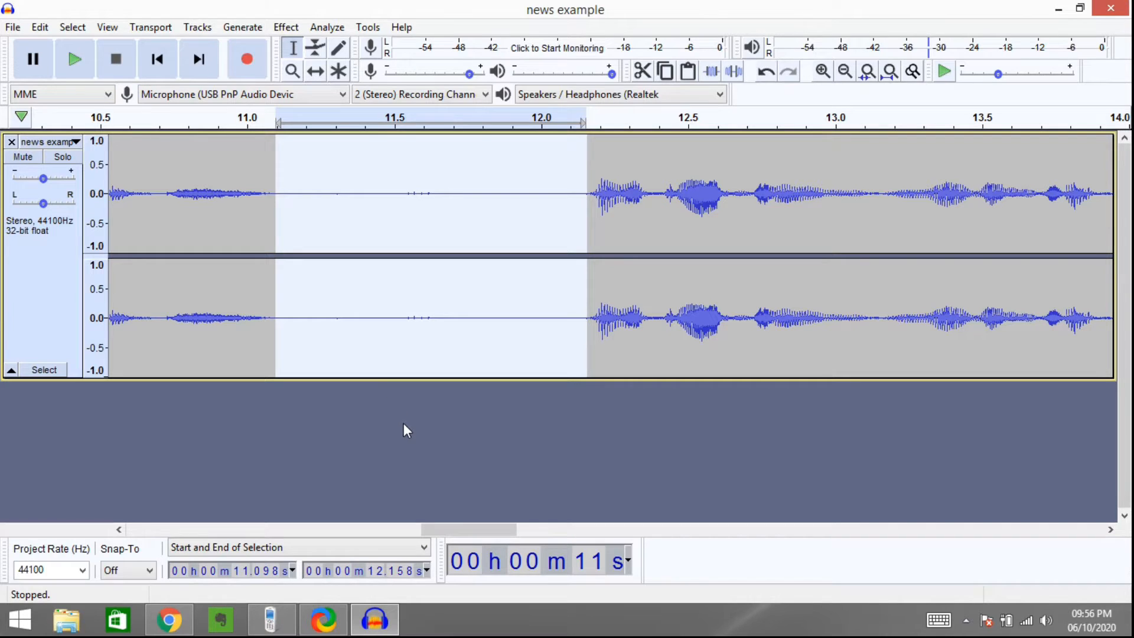
{"action": "left_click", "coordinate": [423, 437]}
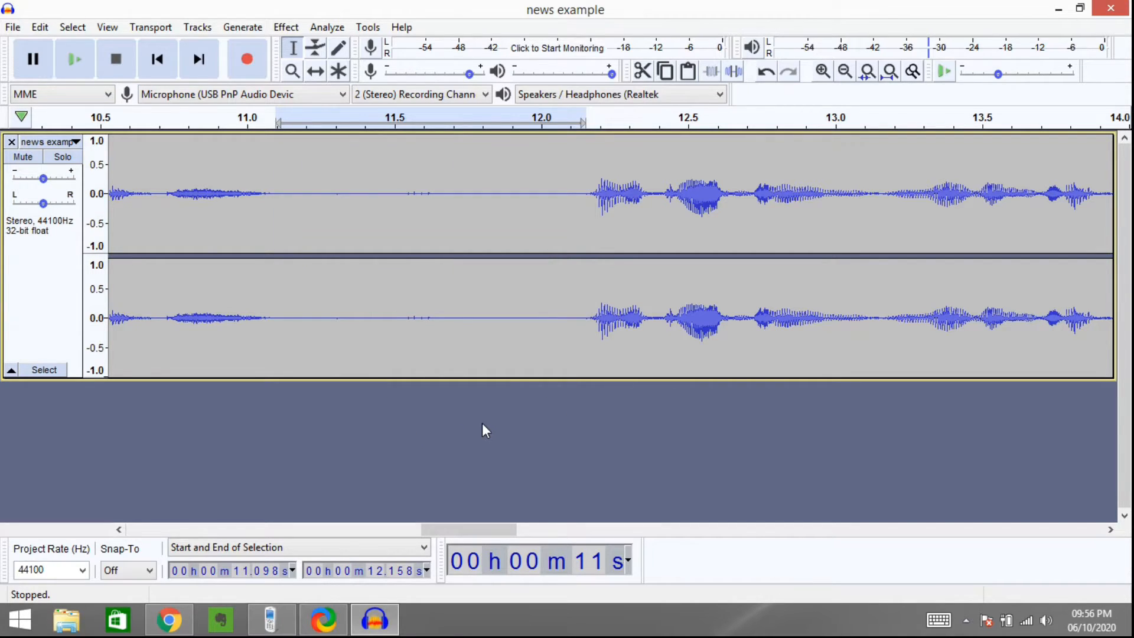
Step: Select the entire track and apply Noise Reduction a second time with 8 dB, sensitivity 4.00 and 3 smoothing bands
{"action": "scroll", "coordinate": [479, 422], "scroll_direction": "down", "scroll_amount": 5}
{"action": "scroll", "coordinate": [466, 416], "scroll_direction": "up", "scroll_amount": 1}
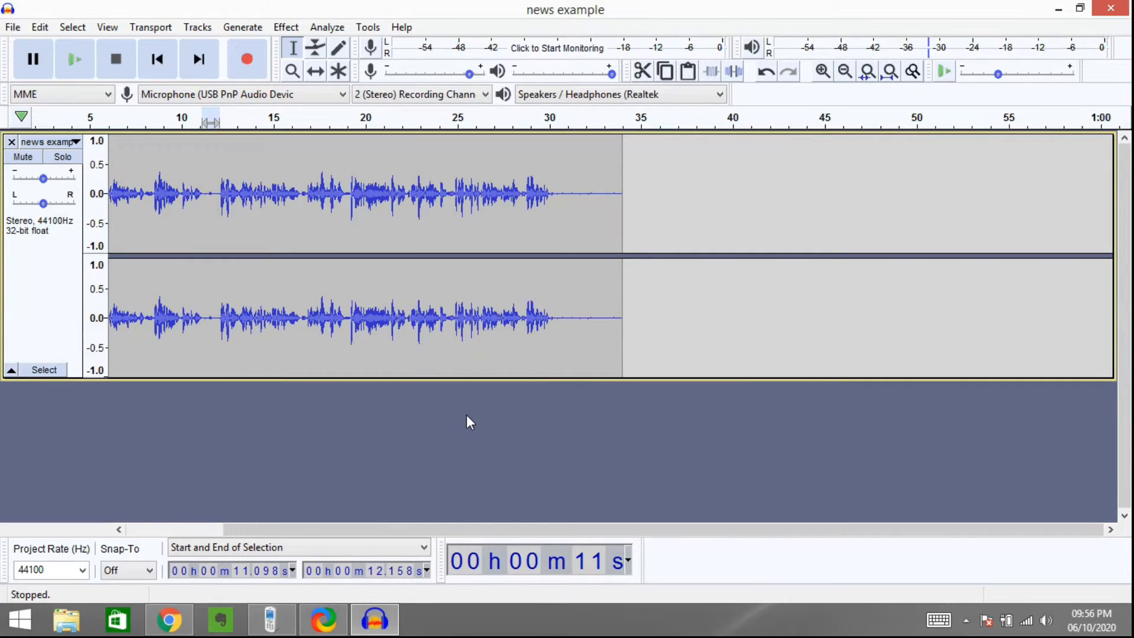
{"action": "key", "text": "ctrl+a"}
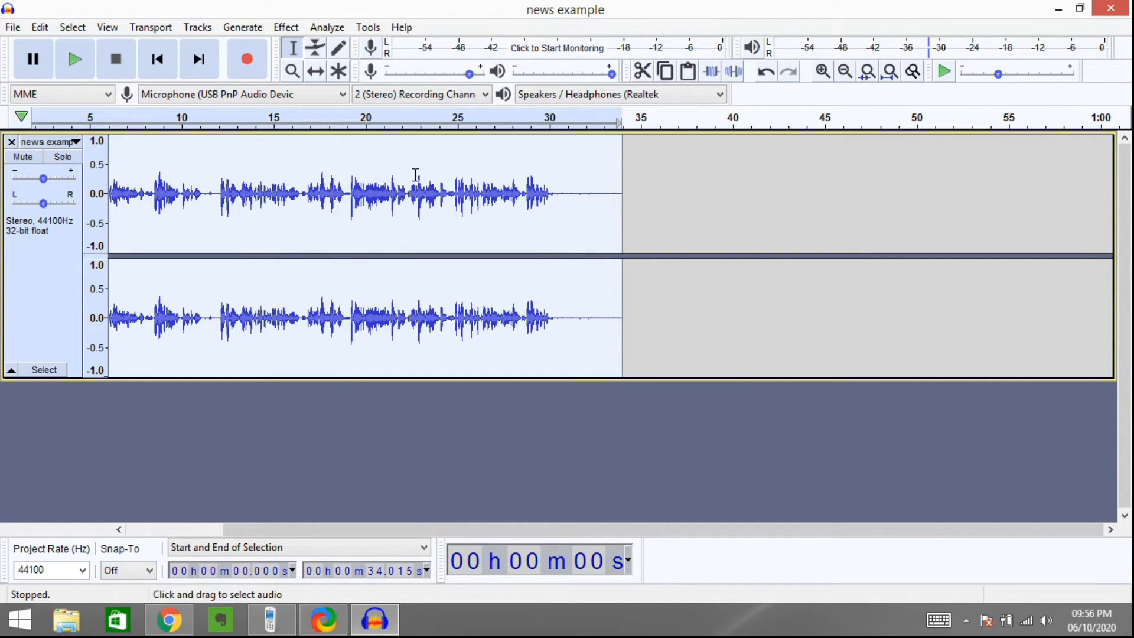
{"action": "left_click", "coordinate": [276, 28]}
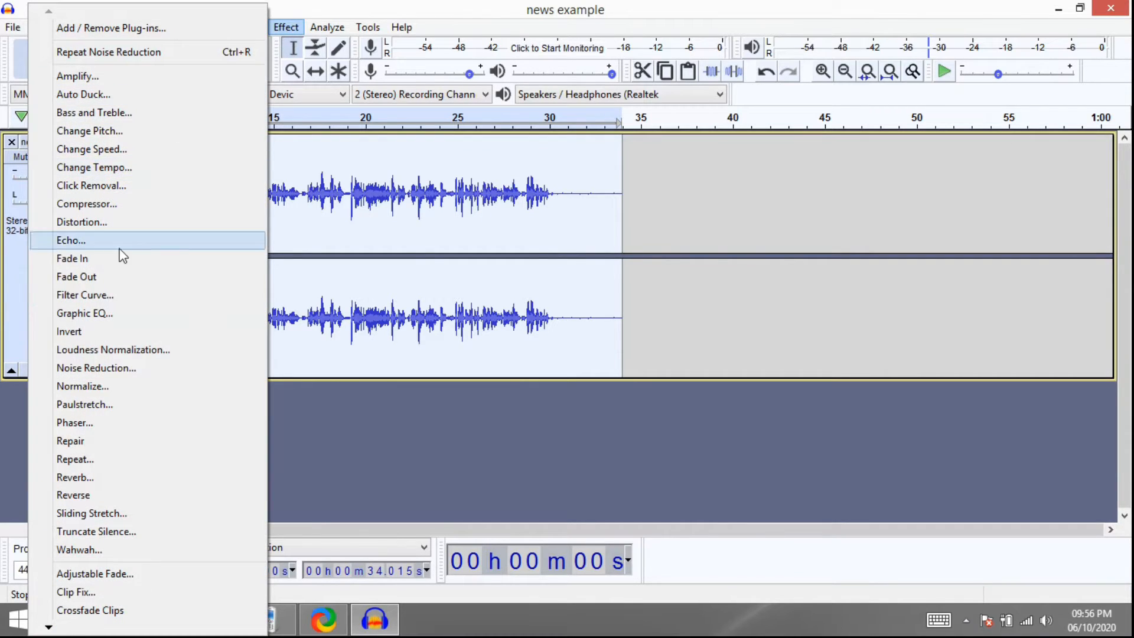
{"action": "left_click", "coordinate": [105, 368]}
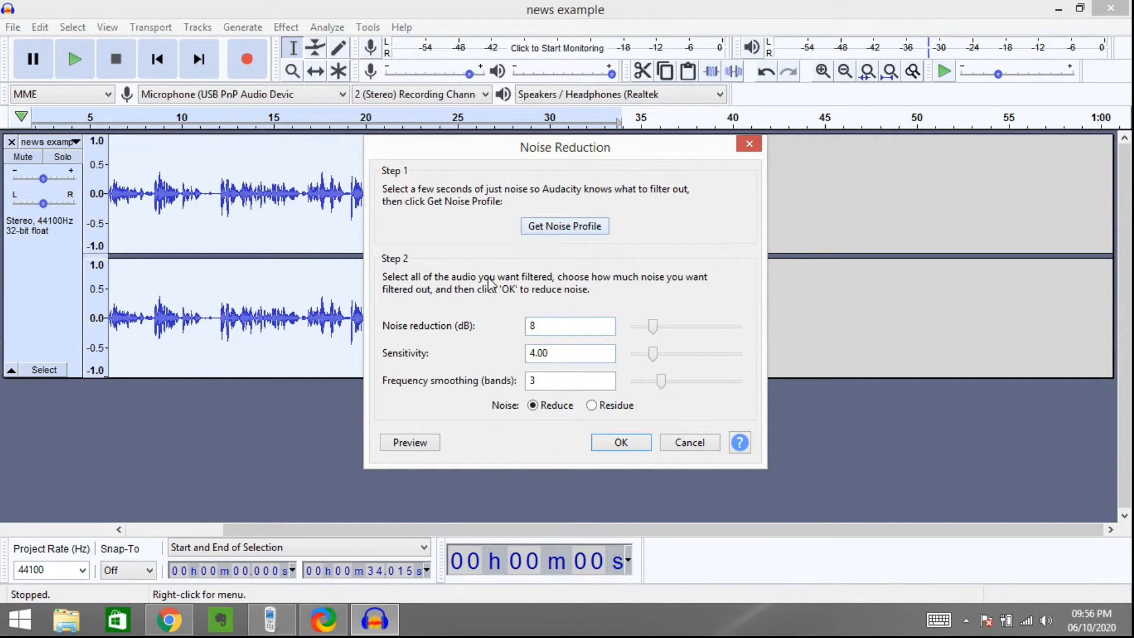
{"action": "left_click", "coordinate": [628, 444]}
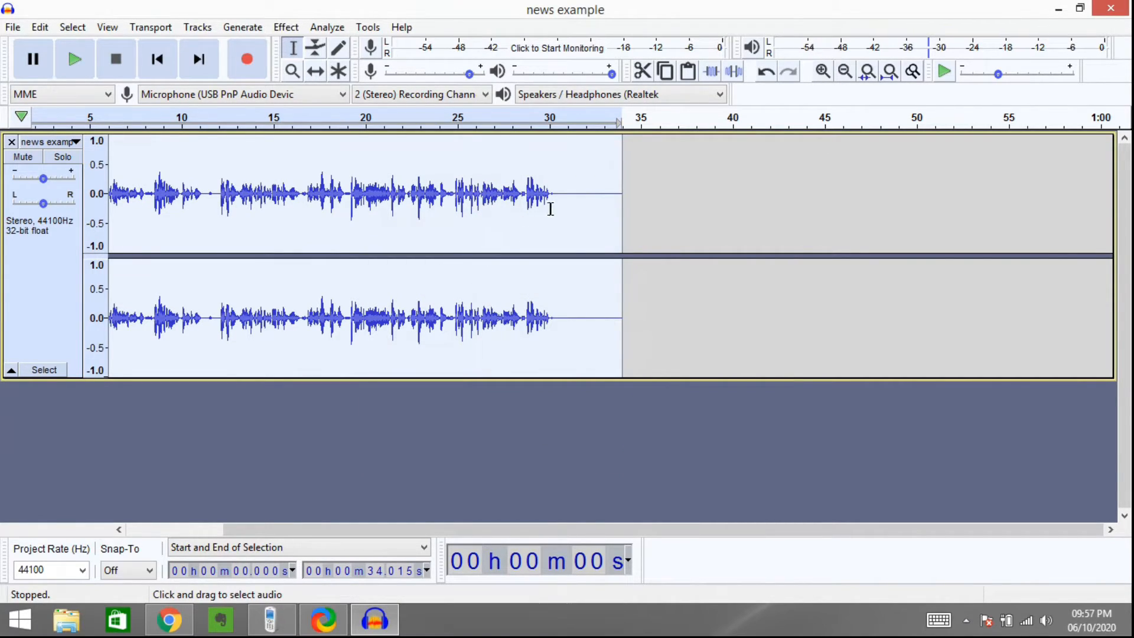
Step: Select the speech-free gap from about 11.06 s to 12.16 s and play back the twice-filtered audio
{"action": "scroll", "coordinate": [241, 228], "scroll_direction": "up", "scroll_amount": 3, "text": "ctrl"}
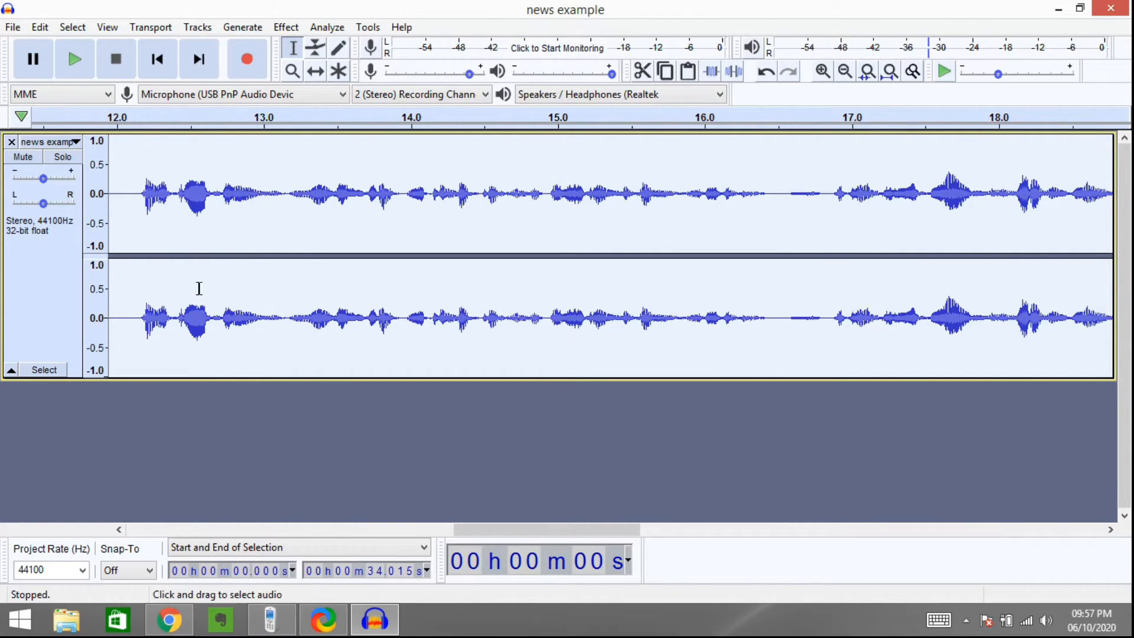
{"action": "scroll", "coordinate": [165, 273], "scroll_direction": "up", "scroll_amount": 1, "text": "ctrl"}
{"action": "left_click_drag", "start_coordinate": [502, 523], "coordinate": [456, 517]}
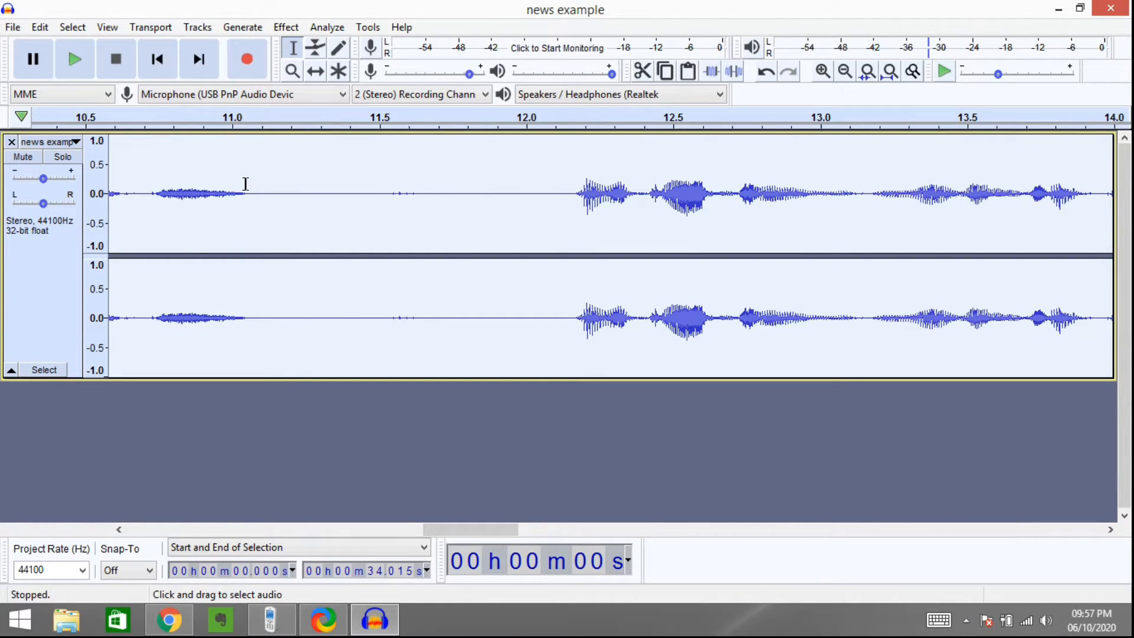
{"action": "left_click_drag", "start_coordinate": [249, 185], "coordinate": [572, 232]}
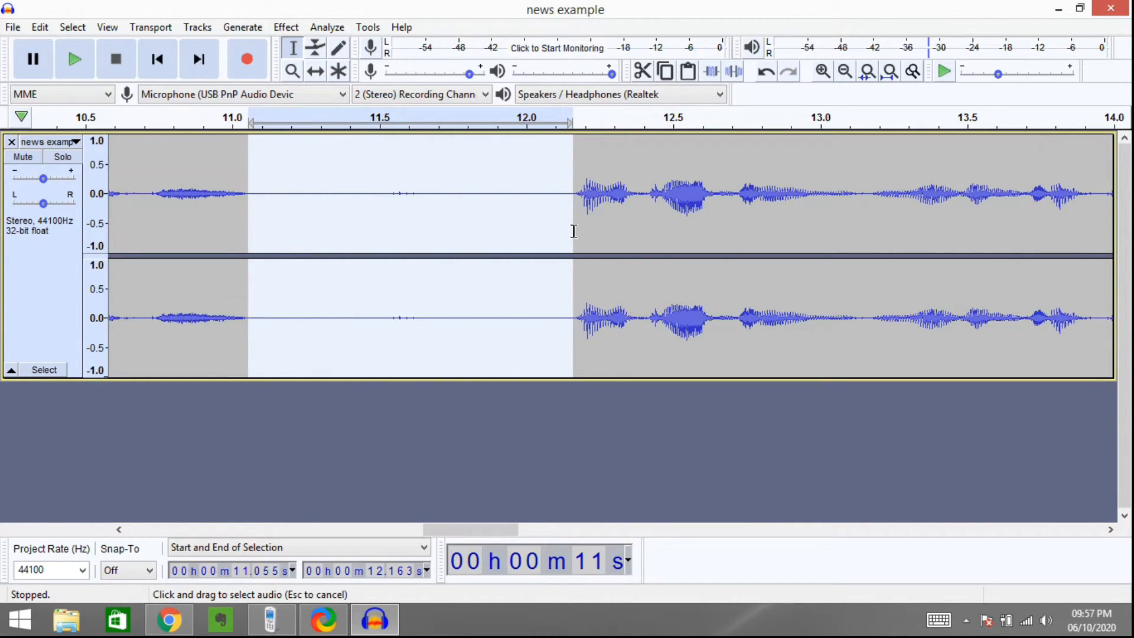
{"action": "left_click", "coordinate": [75, 58]}
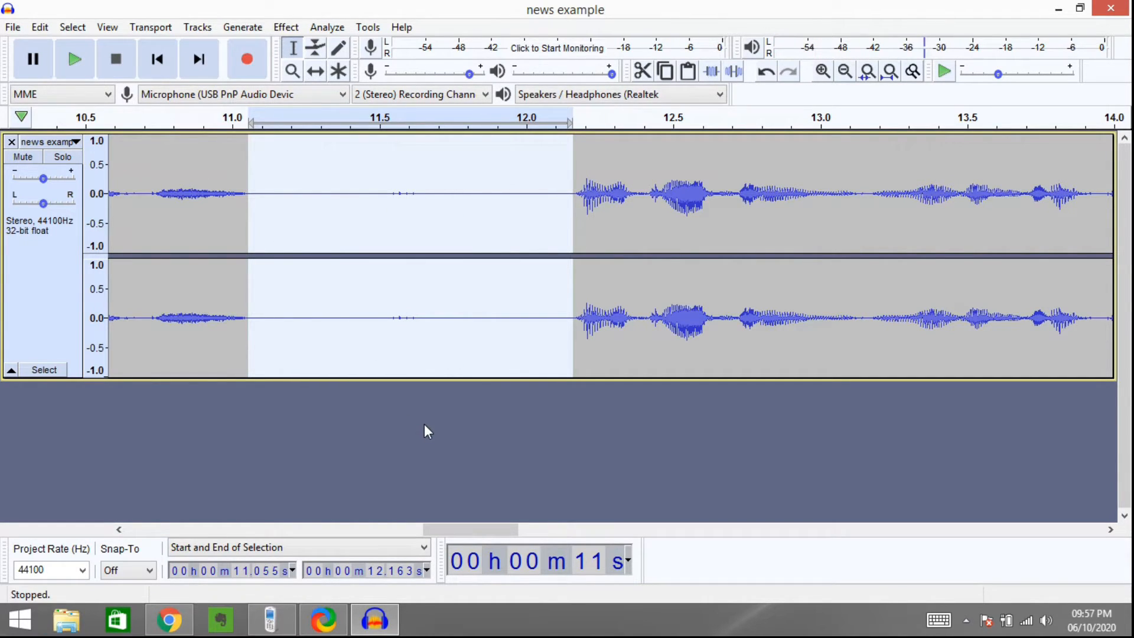
Step: Play the cleaned track from near its start, and stop playback after about 22 s
{"action": "scroll", "coordinate": [424, 422], "scroll_direction": "down", "scroll_amount": 2}
{"action": "scroll", "coordinate": [424, 420], "scroll_direction": "down", "scroll_amount": 1}
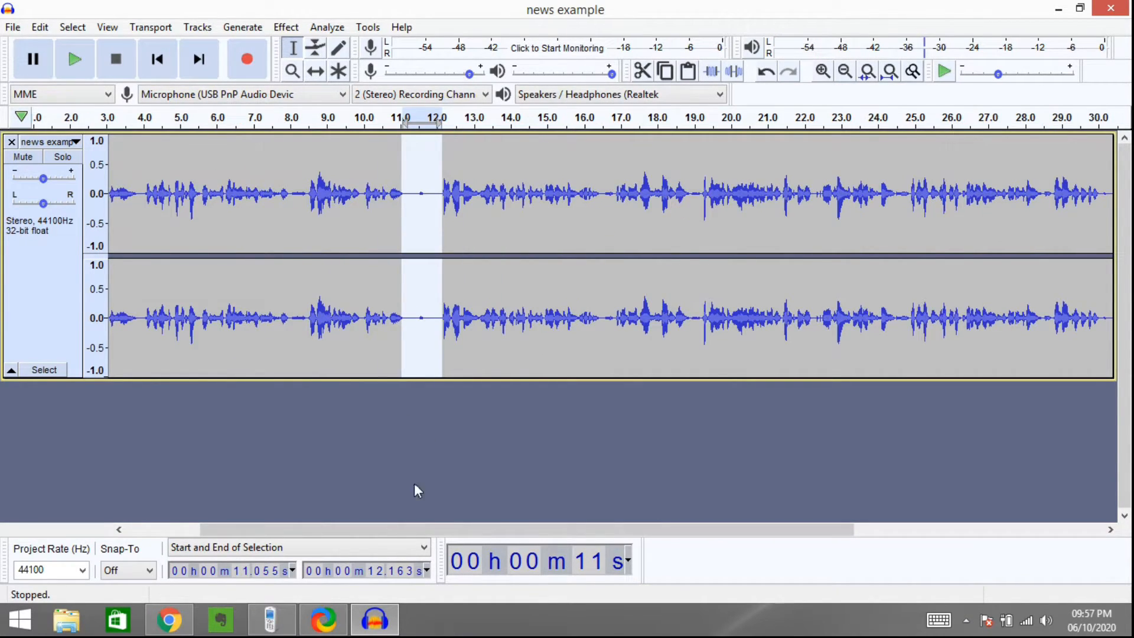
{"action": "left_click_drag", "start_coordinate": [490, 534], "coordinate": [258, 484]}
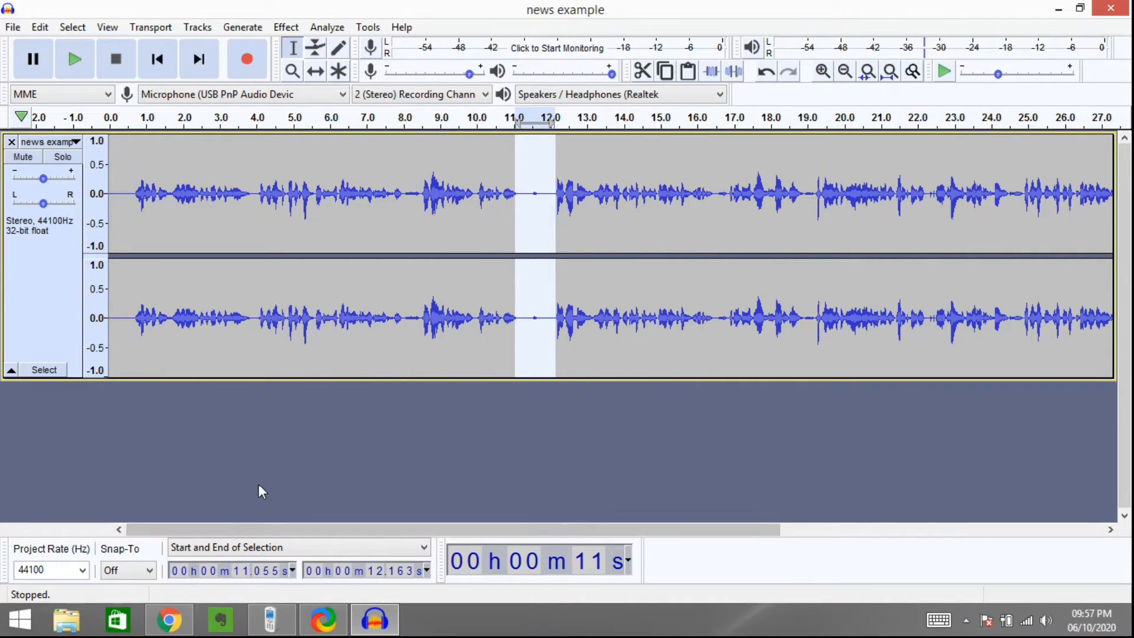
{"action": "left_click", "coordinate": [129, 126]}
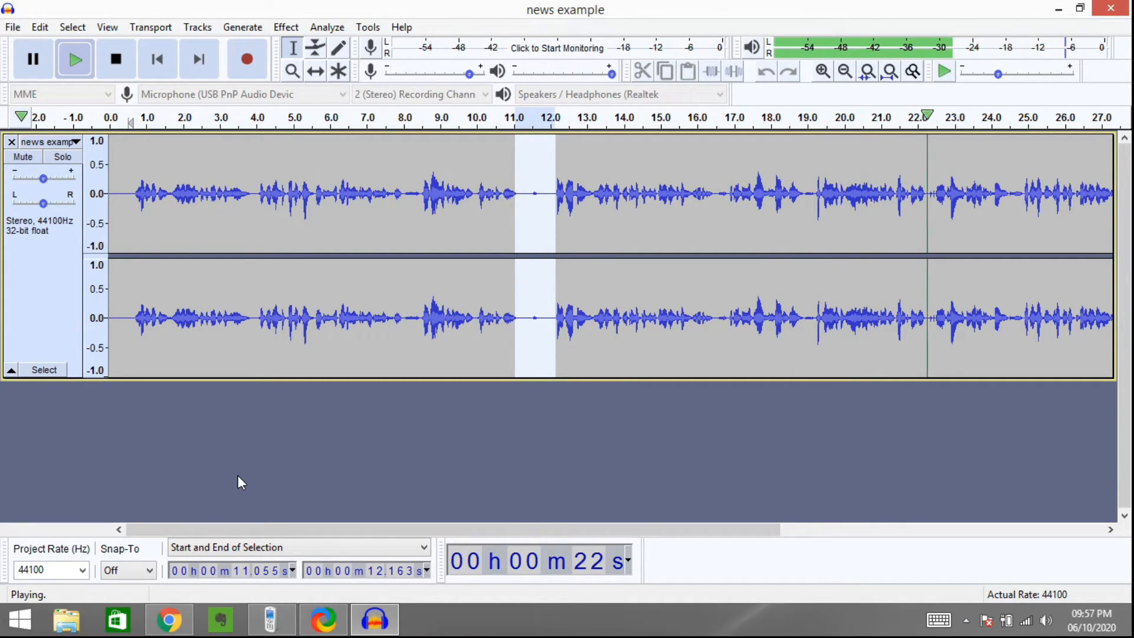
{"action": "left_click", "coordinate": [118, 59]}
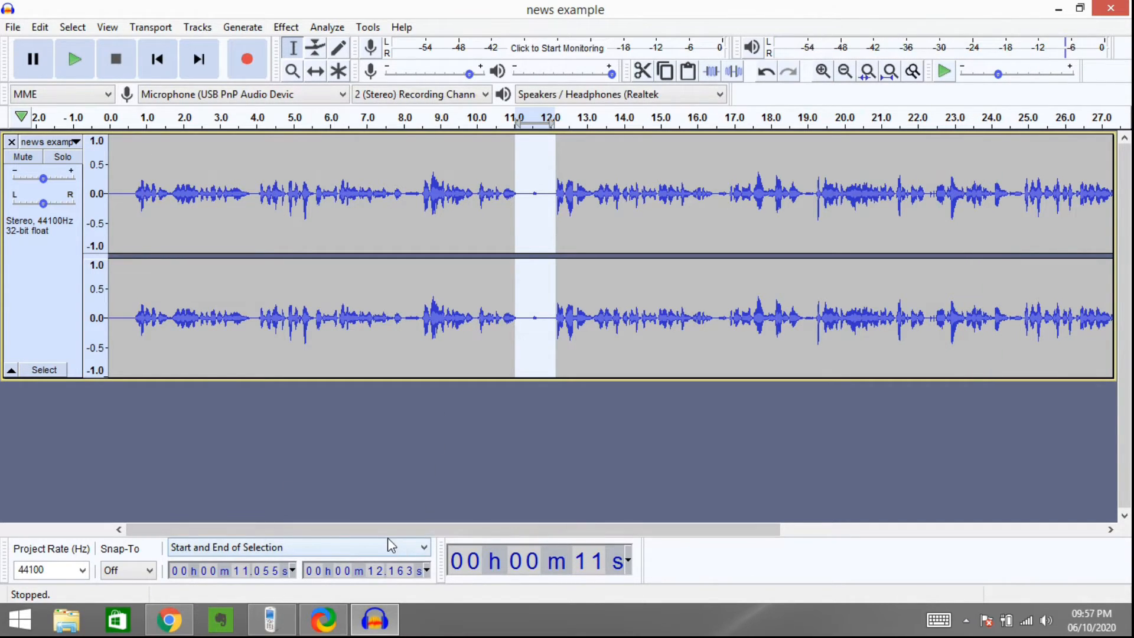
Step: Undo the noise reductions and the import, and redo only the import to bring back the unprocessed track
{"action": "key", "text": "ctrl+z"}
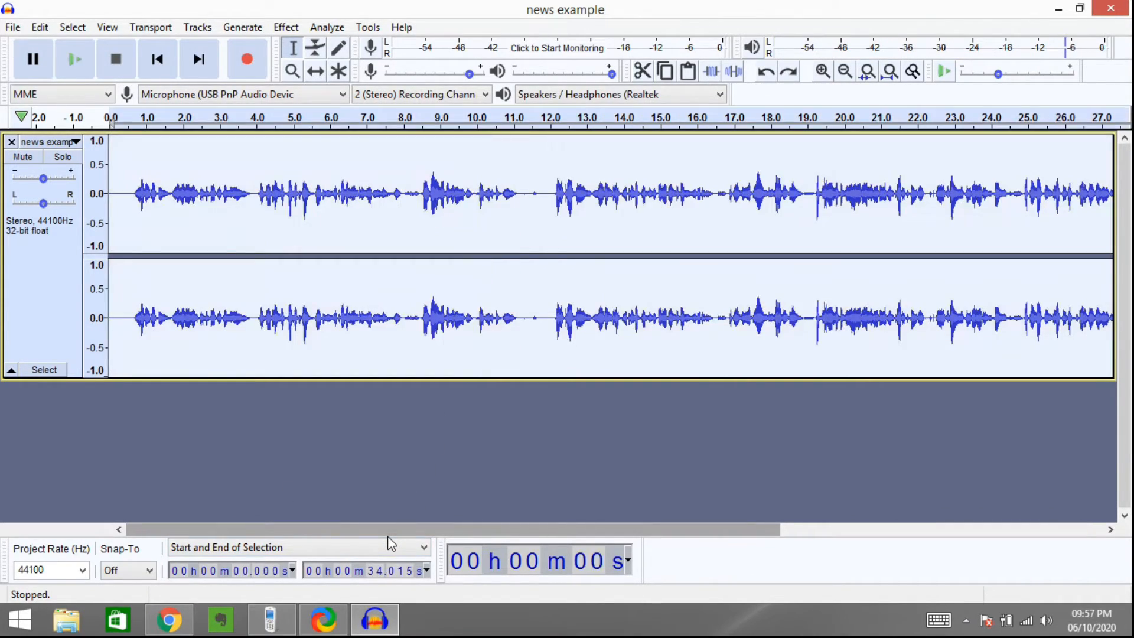
{"action": "key", "text": "ctrl+z"}
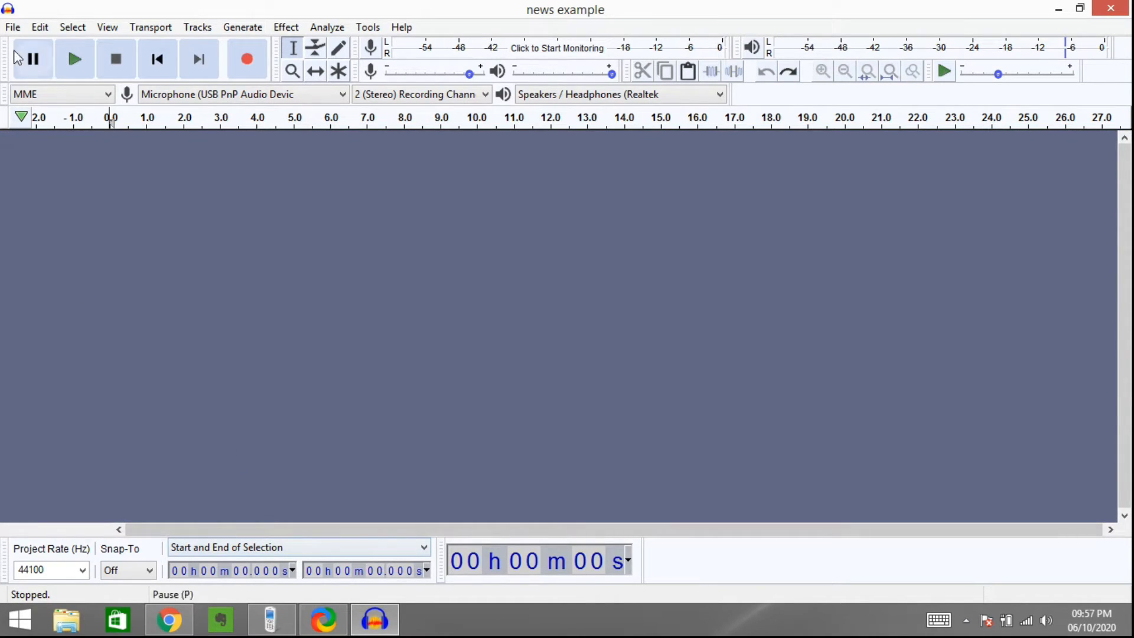
{"action": "left_click", "coordinate": [13, 27]}
{"action": "mouse_move", "coordinate": [51, 28]}
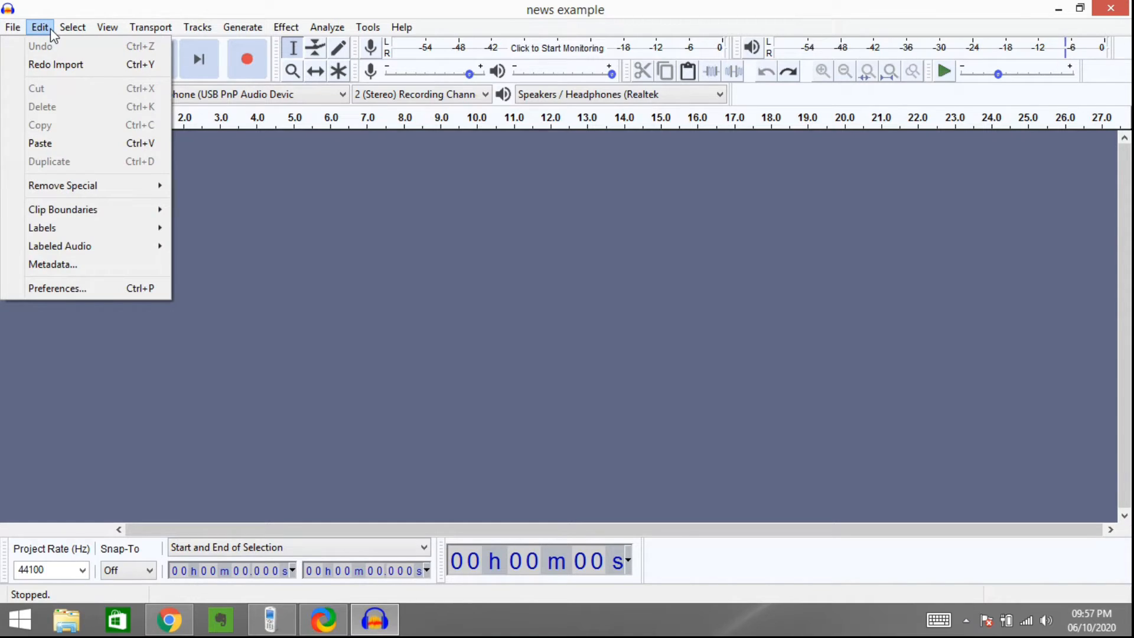
{"action": "left_click", "coordinate": [76, 65]}
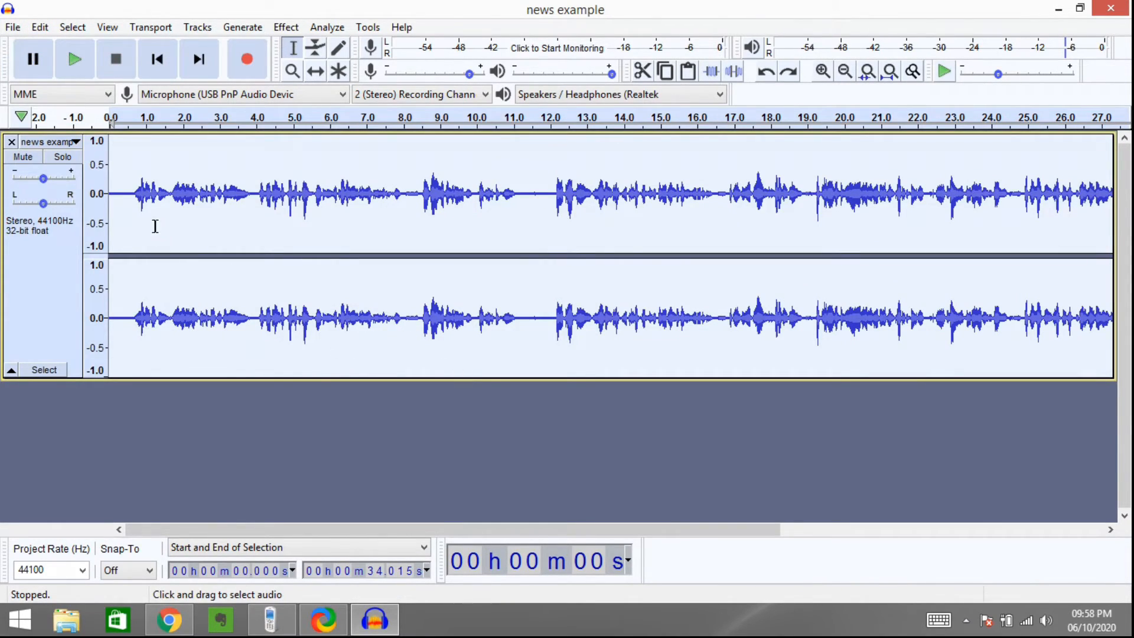
Step: Play the original noisy track from about 0.77 s for comparison, and stop playback
{"action": "left_click", "coordinate": [138, 146]}
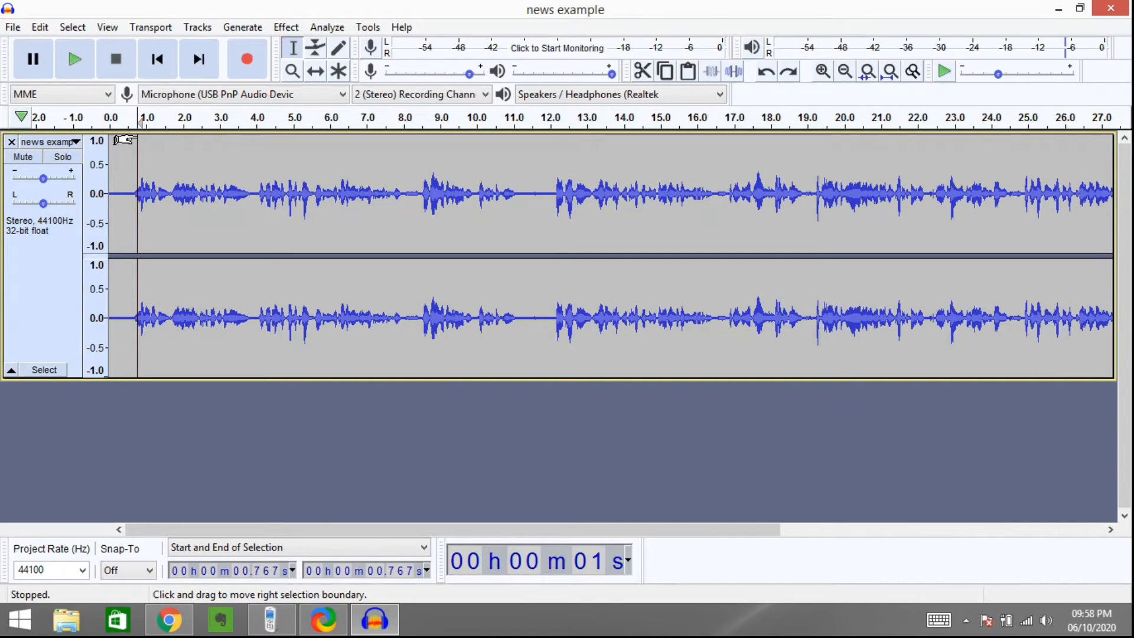
{"action": "key", "text": "space"}
{"action": "key", "text": "space"}
{"action": "left_click", "coordinate": [74, 59]}
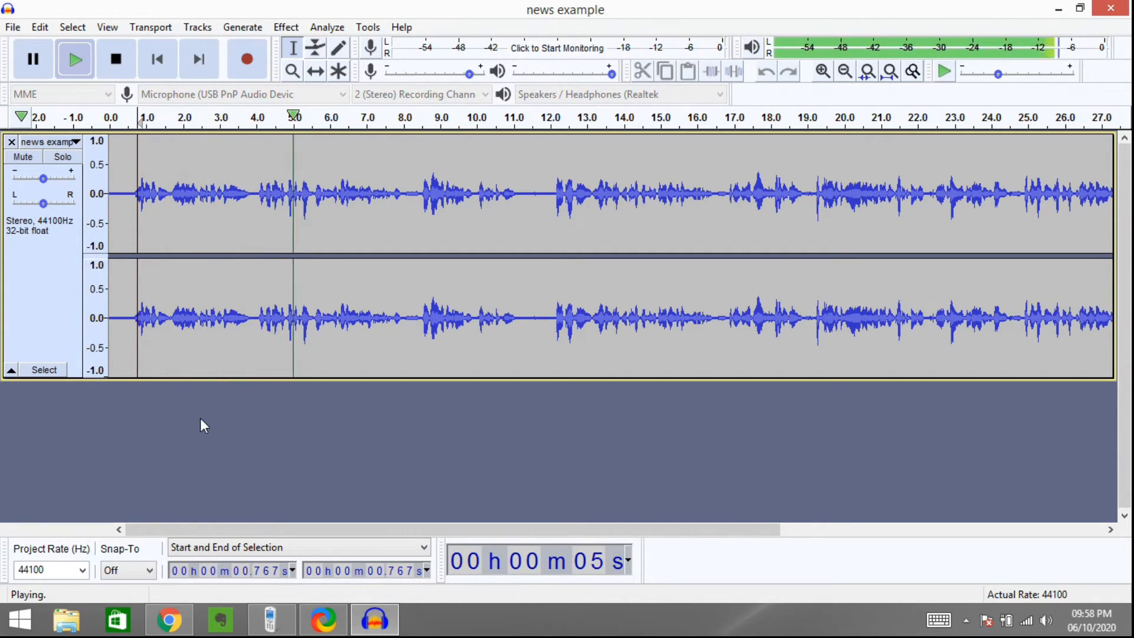
{"action": "left_click", "coordinate": [116, 68]}
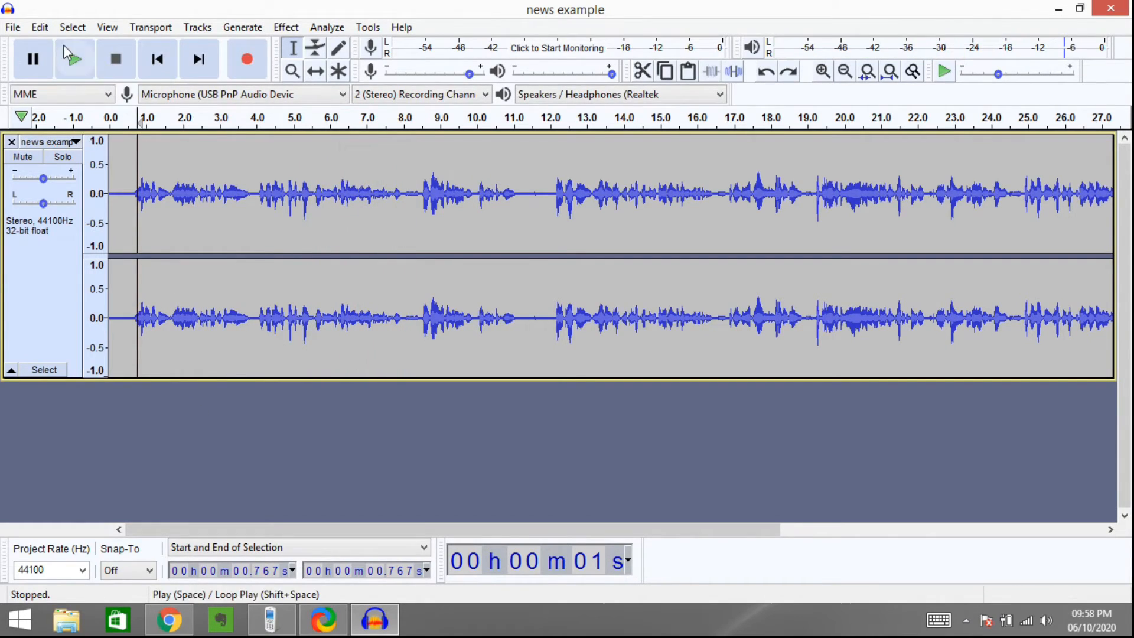
Step: Redo both Noise Reduction passes on the news example track
{"action": "left_click", "coordinate": [40, 27]}
{"action": "left_click", "coordinate": [77, 65]}
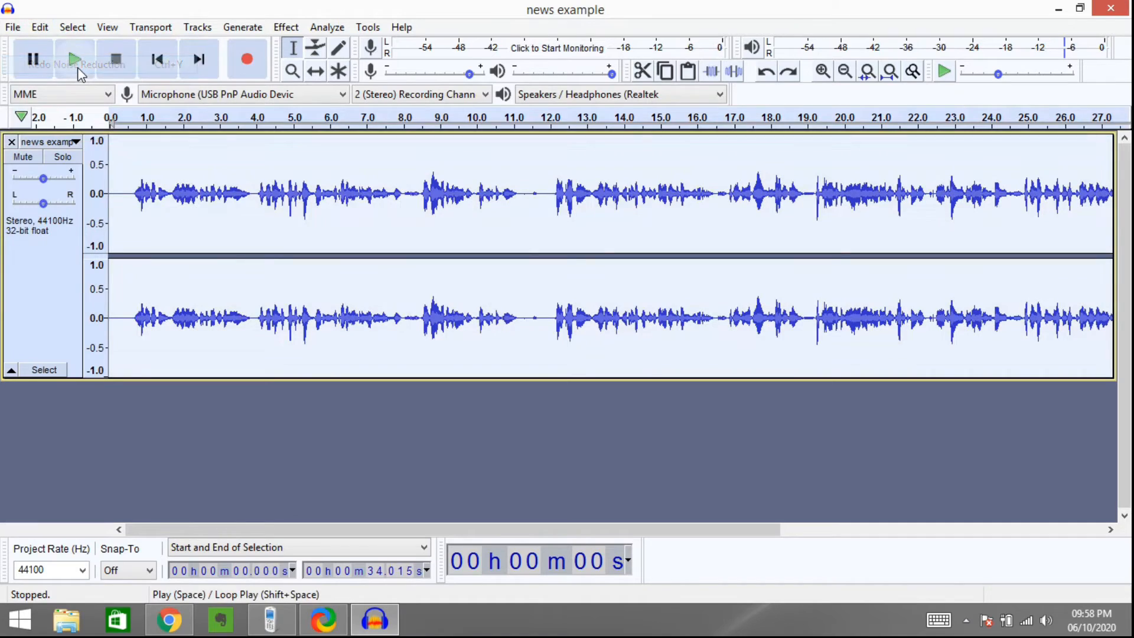
{"action": "left_click", "coordinate": [39, 27]}
{"action": "left_click", "coordinate": [76, 64]}
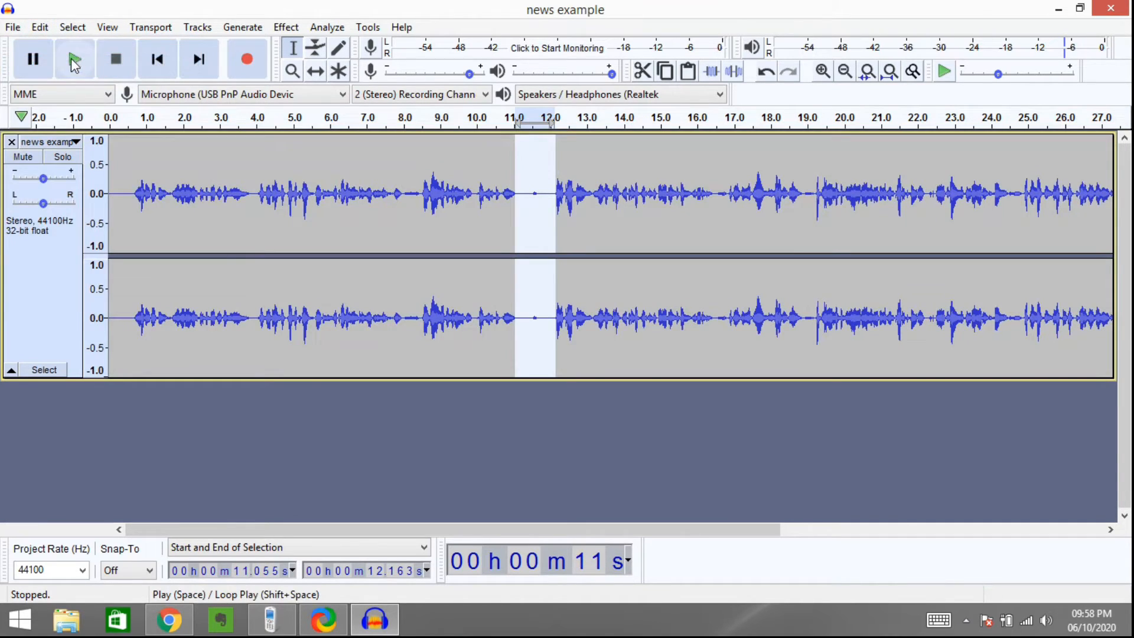
{"action": "left_click", "coordinate": [39, 27]}
{"action": "left_click", "coordinate": [392, 426]}
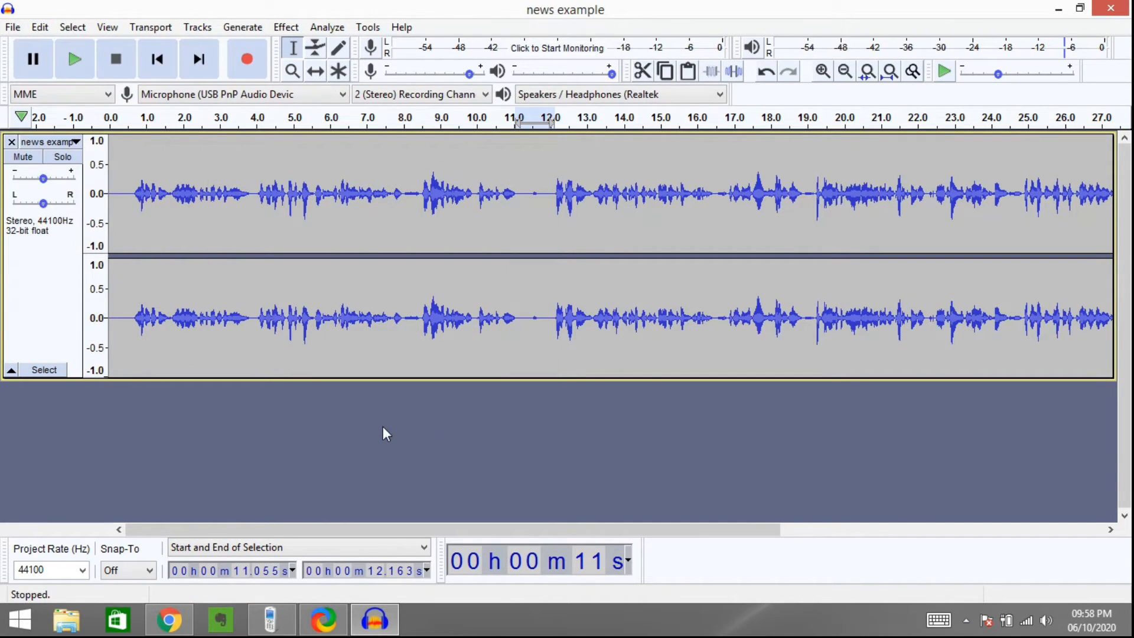
Step: Play the noise-reduced track from just before the speech begins, and stop playback
{"action": "left_click", "coordinate": [136, 118]}
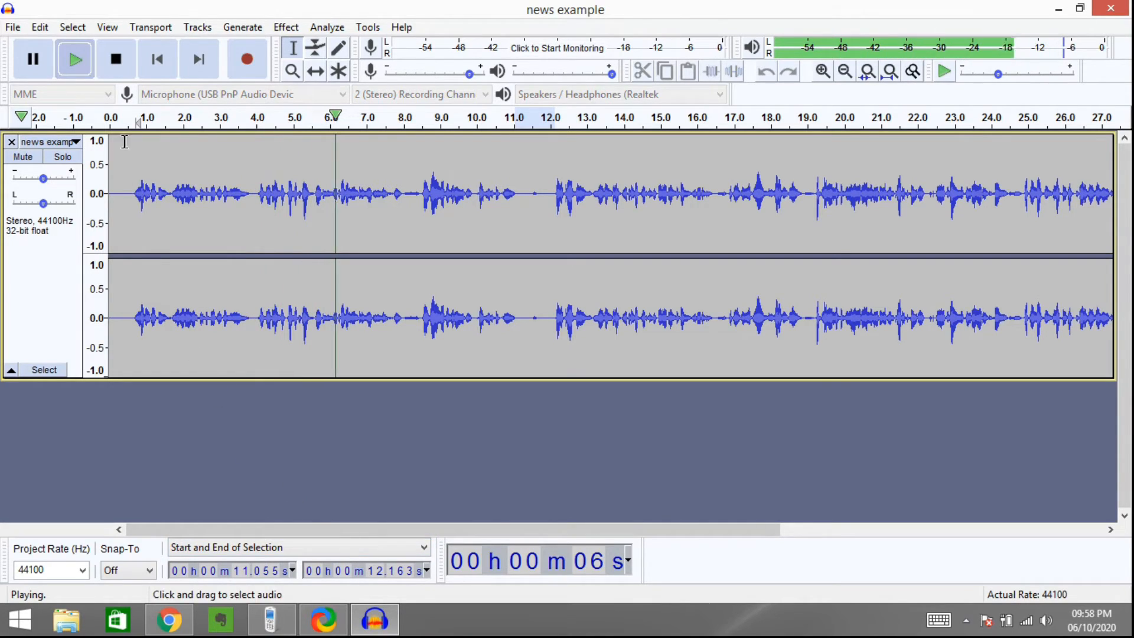
{"action": "left_click", "coordinate": [121, 69]}
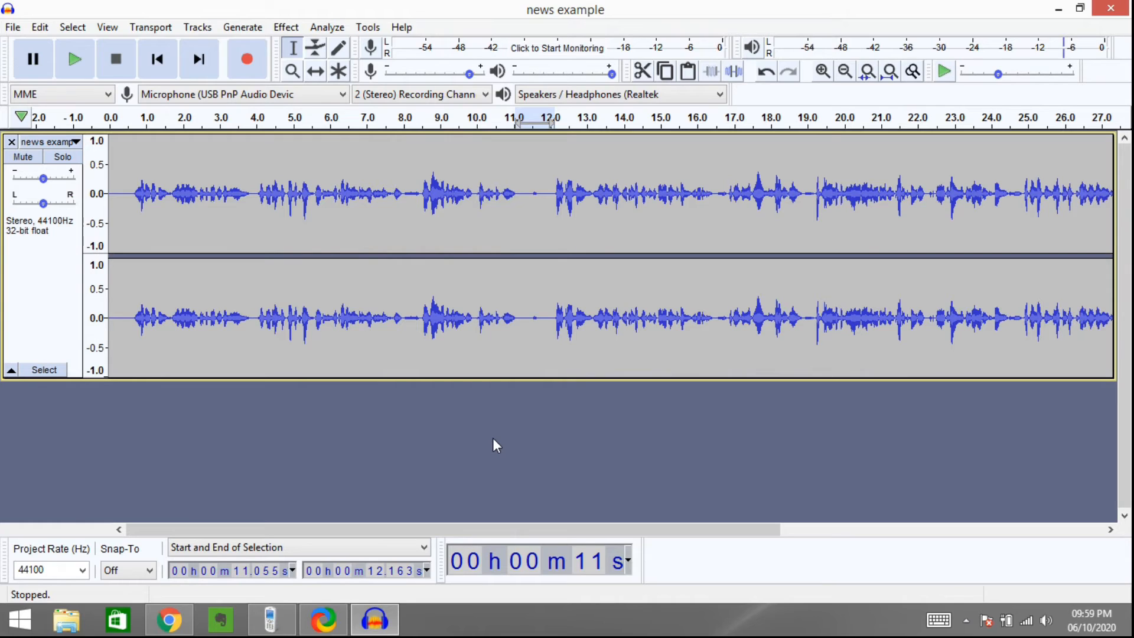
Step: Start closing the news example project and cancel at the save prompt
{"action": "left_click", "coordinate": [1111, 8]}
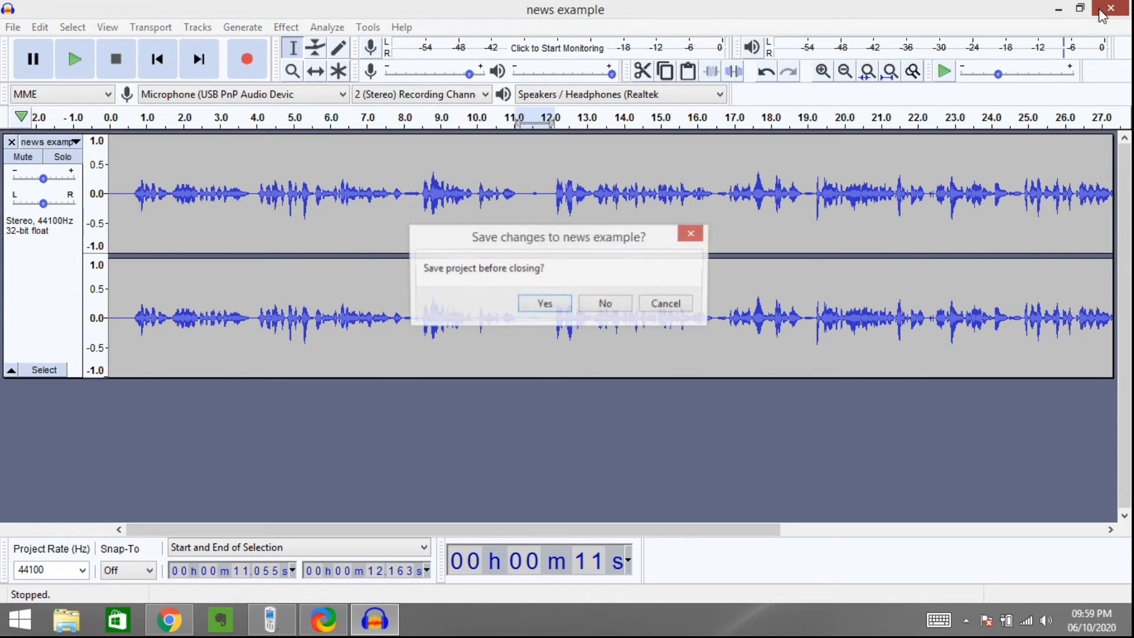
{"action": "left_click", "coordinate": [651, 303]}
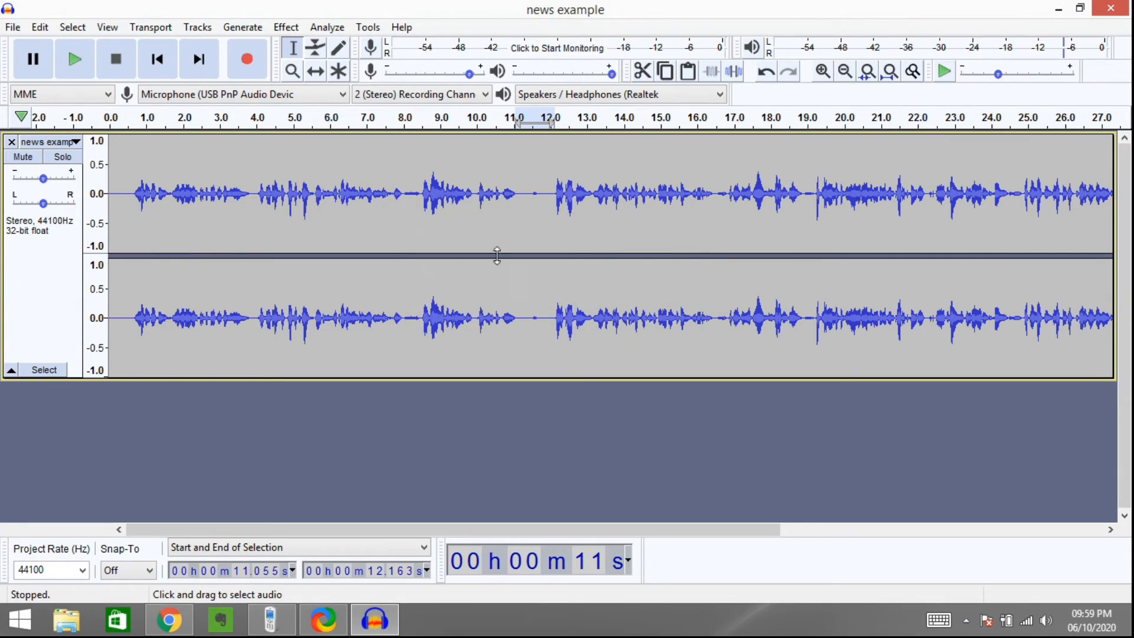
Step: Export the cleaned audio to the Desktop as an MP3 named "news example_clean" at Insane, 320 kbps quality, with blank metadata tags
{"action": "left_click", "coordinate": [13, 27]}
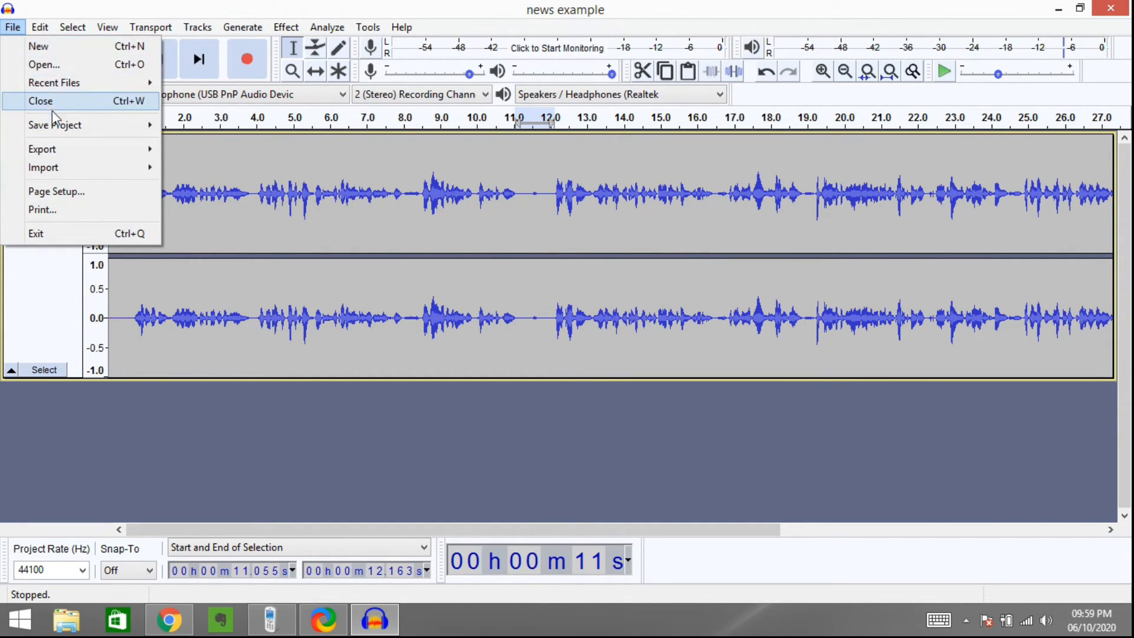
{"action": "mouse_move", "coordinate": [138, 153]}
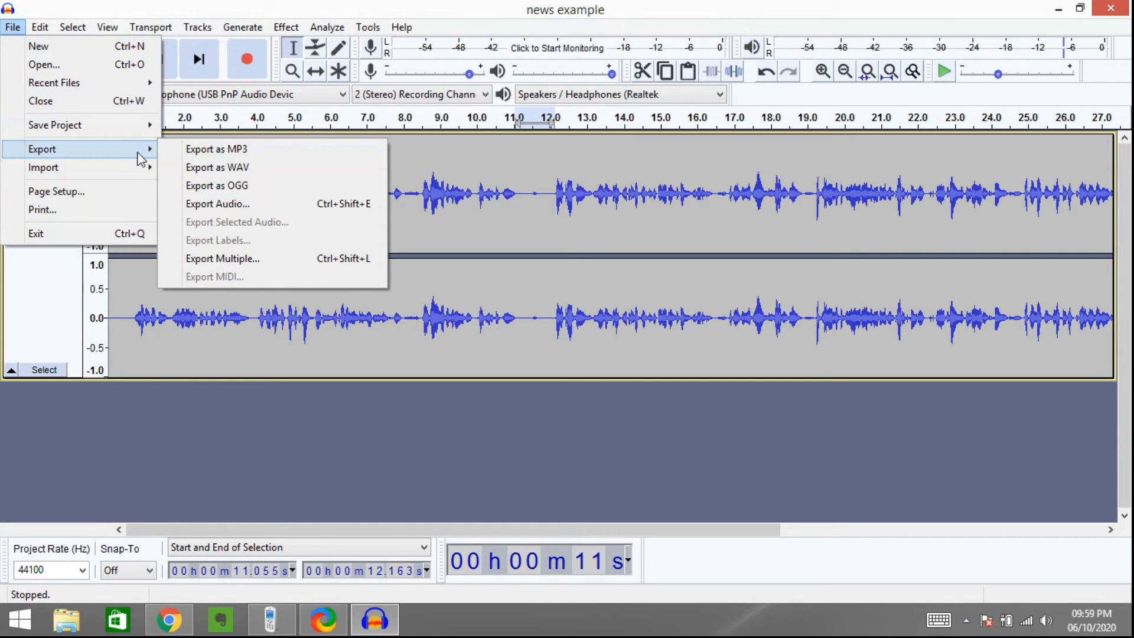
{"action": "left_click", "coordinate": [237, 154]}
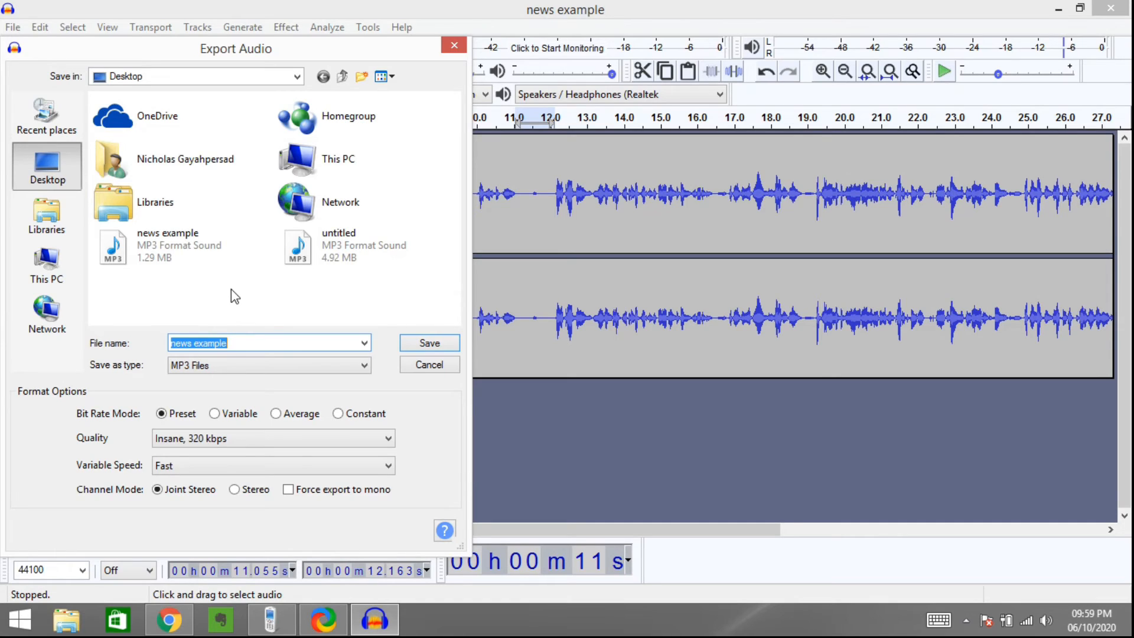
{"action": "left_click", "coordinate": [254, 344]}
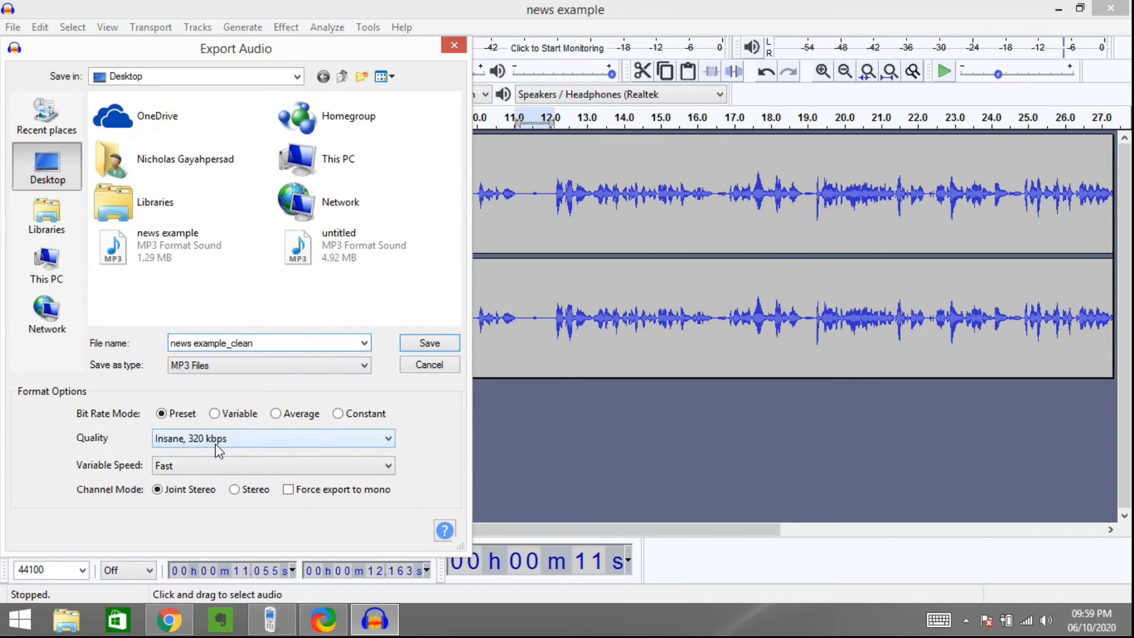
{"action": "left_click", "coordinate": [430, 344]}
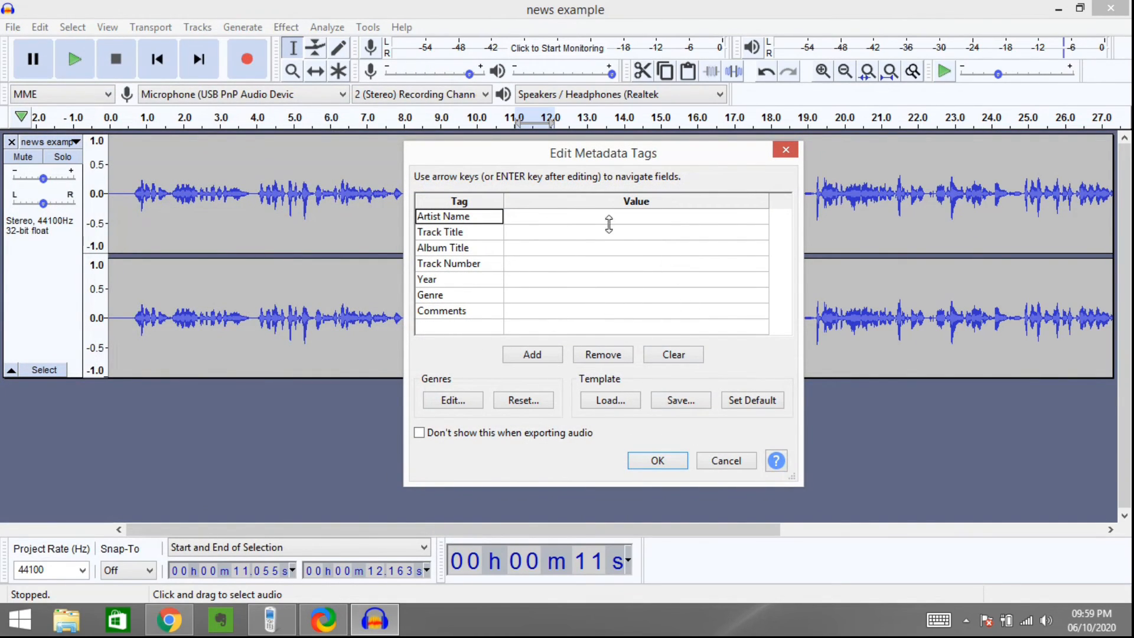
{"action": "left_click", "coordinate": [675, 463]}
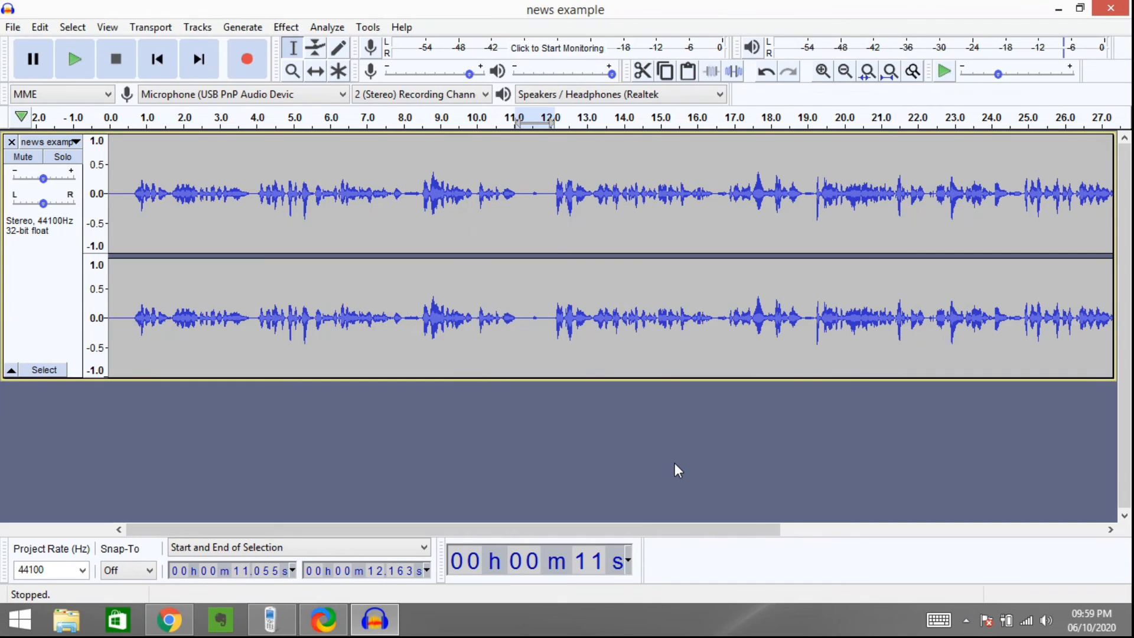
Step: Show the desktop and select the exported "news example_clean" MP3 file to check that it is there
{"action": "left_click", "coordinate": [1062, 8]}
{"action": "left_click", "coordinate": [84, 387]}
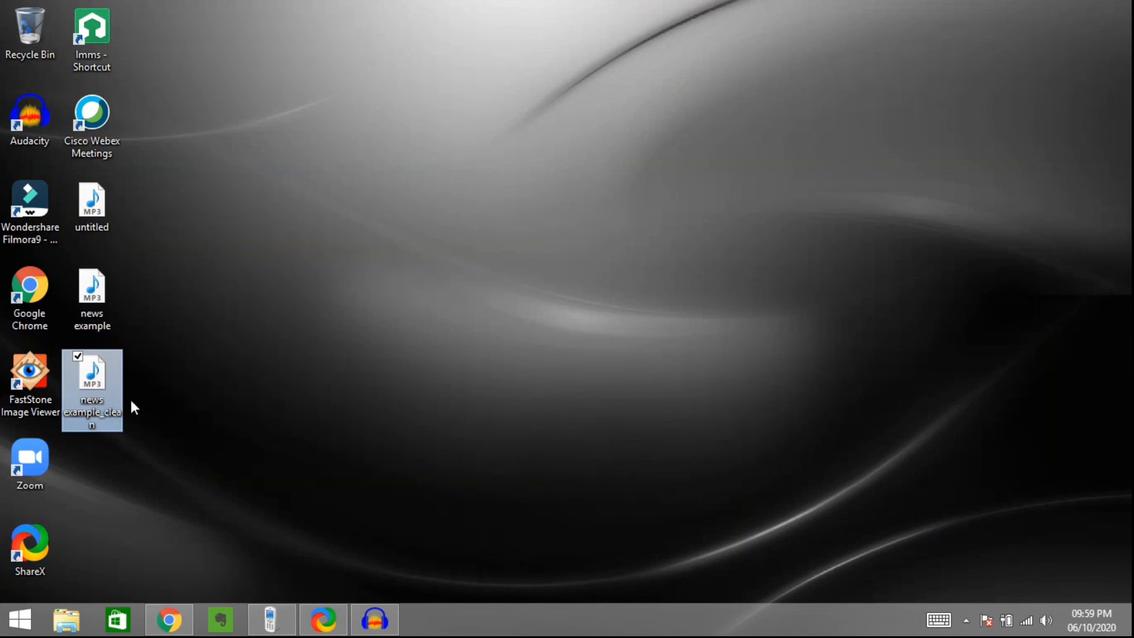
Step: Switch back to Audacity and close the news example project without saving changes
{"action": "mouse_move", "coordinate": [358, 625]}
{"action": "left_click", "coordinate": [404, 564]}
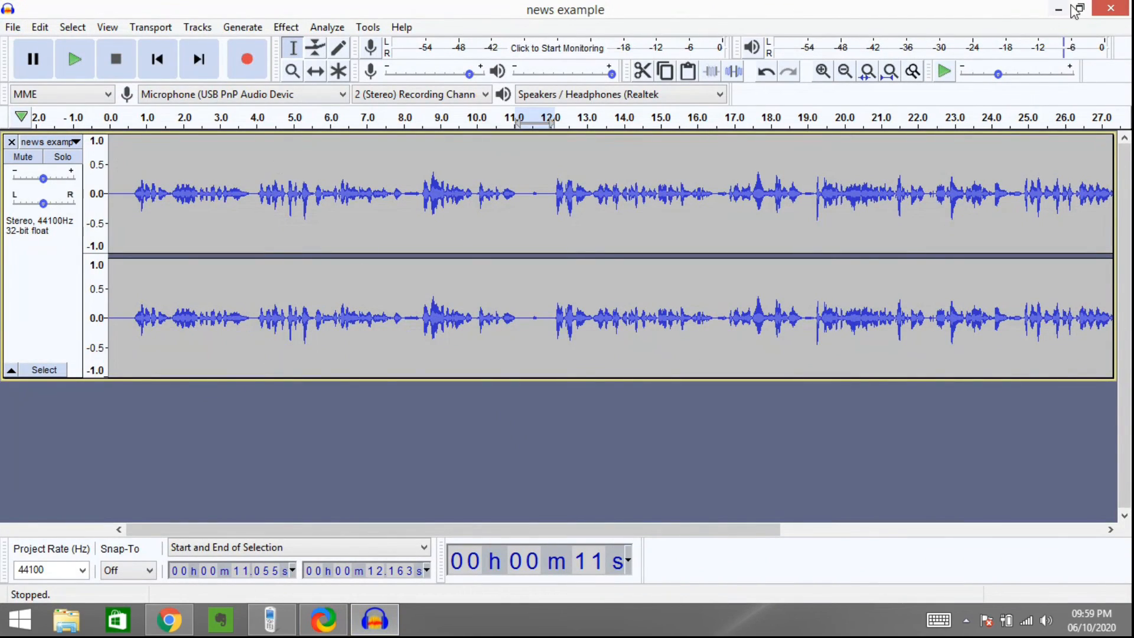
{"action": "left_click", "coordinate": [1111, 8]}
{"action": "left_click", "coordinate": [612, 307]}
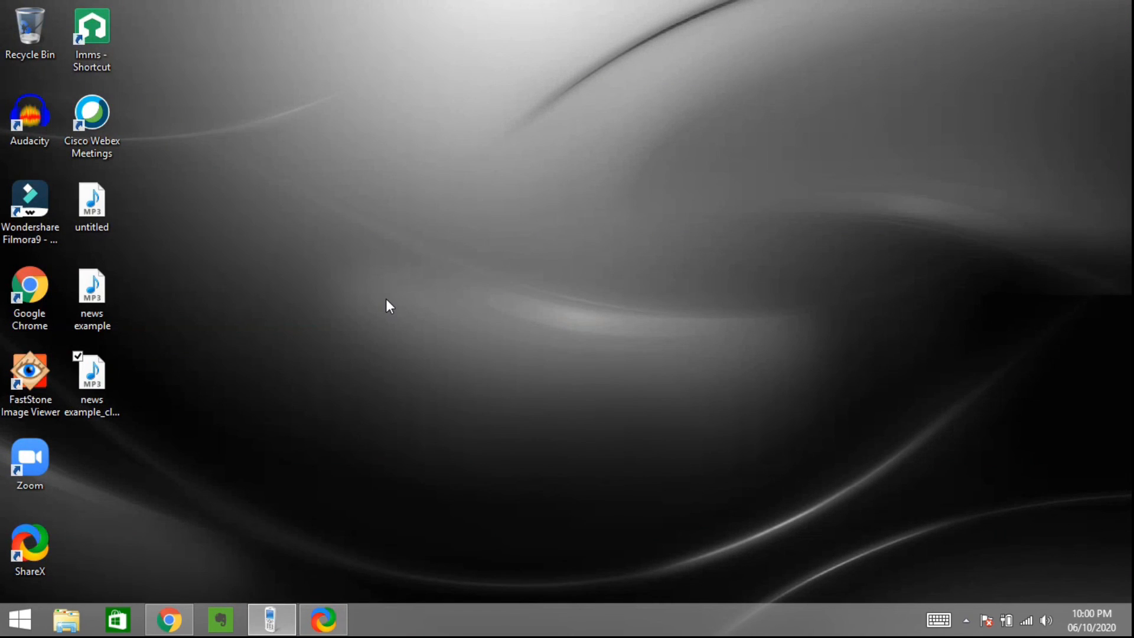